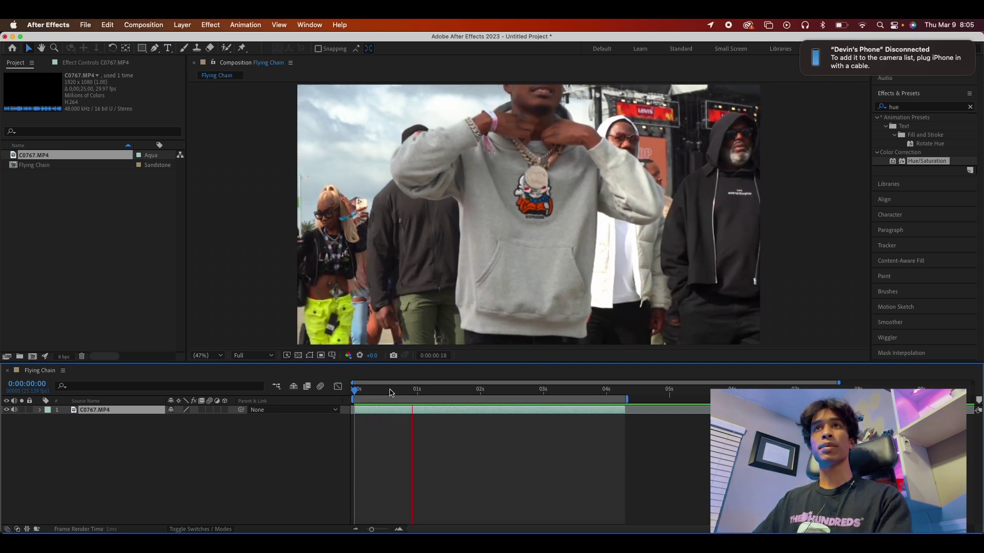
# Step: Split the C0767.MP4 layer at 0:00:01:17 and duplicate its first part
pyautogui.press('space')
pyautogui.moveTo(444, 393); pyautogui.dragTo(463, 391)
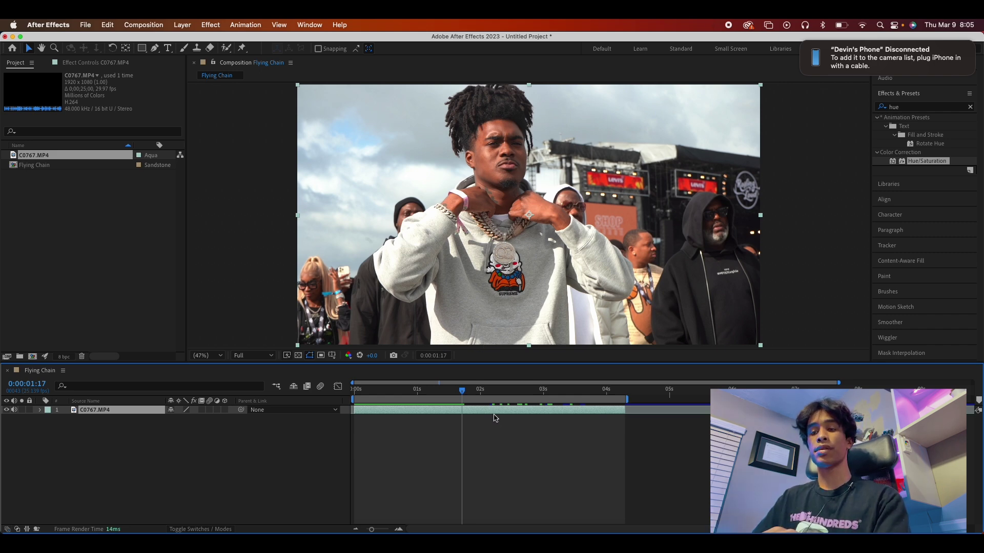
pyautogui.press('super+shift+d')
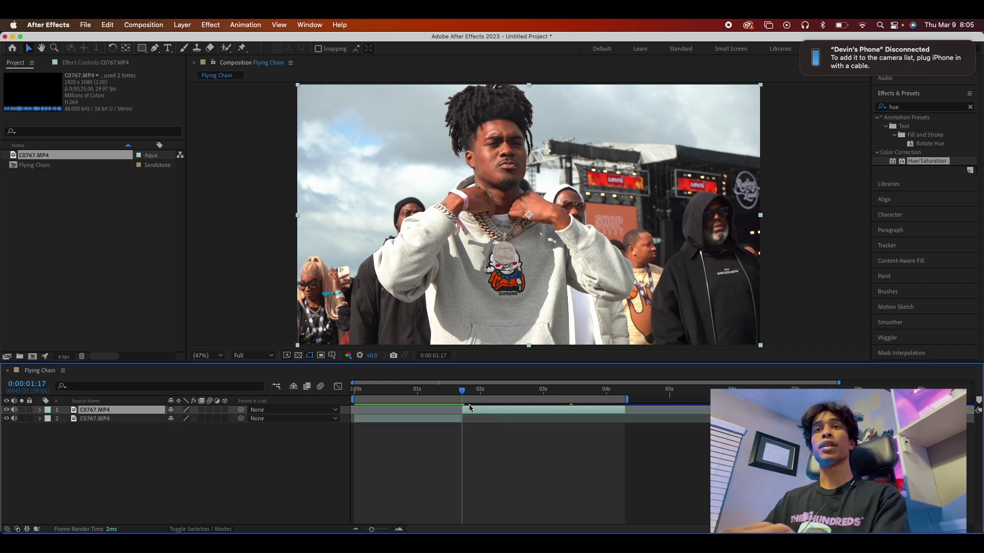
pyautogui.click(454, 419)
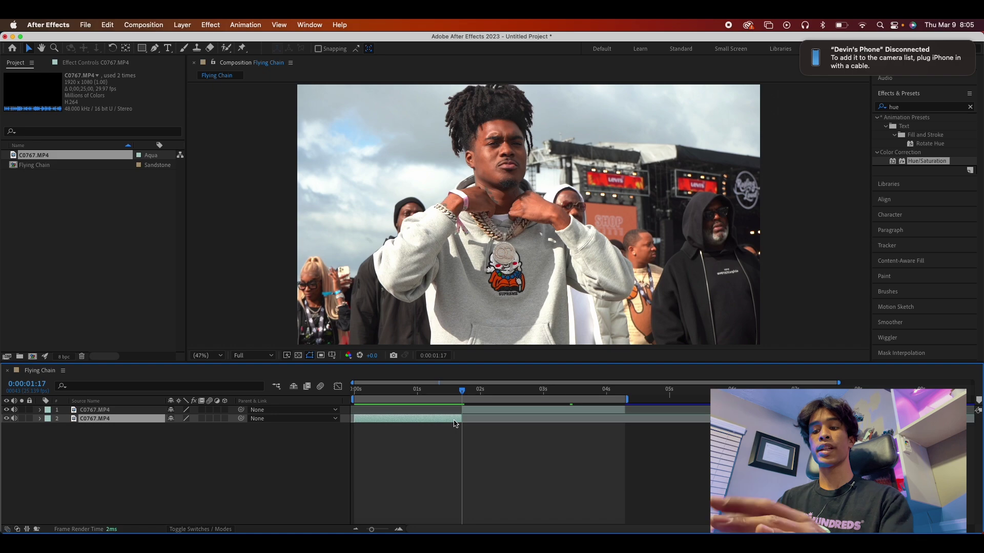
pyautogui.press('super+d')
# Step: Freeze the duplicated first part of the clip on its frame at 0:00:01:16
pyautogui.moveTo(451, 394); pyautogui.dragTo(460, 393)
pyautogui.press('=')
pyautogui.press('=')
pyautogui.press('=')
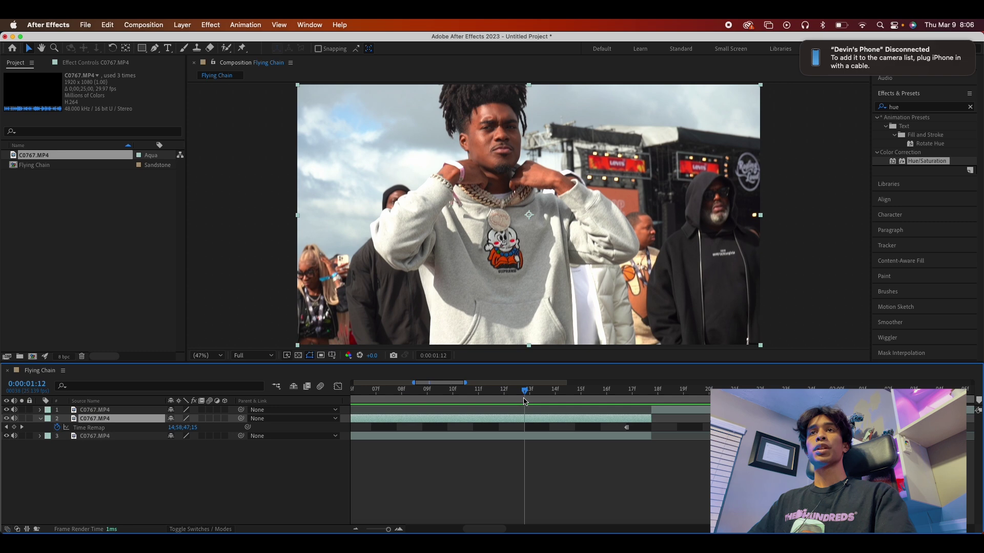
pyautogui.moveTo(527, 400); pyautogui.dragTo(632, 393)
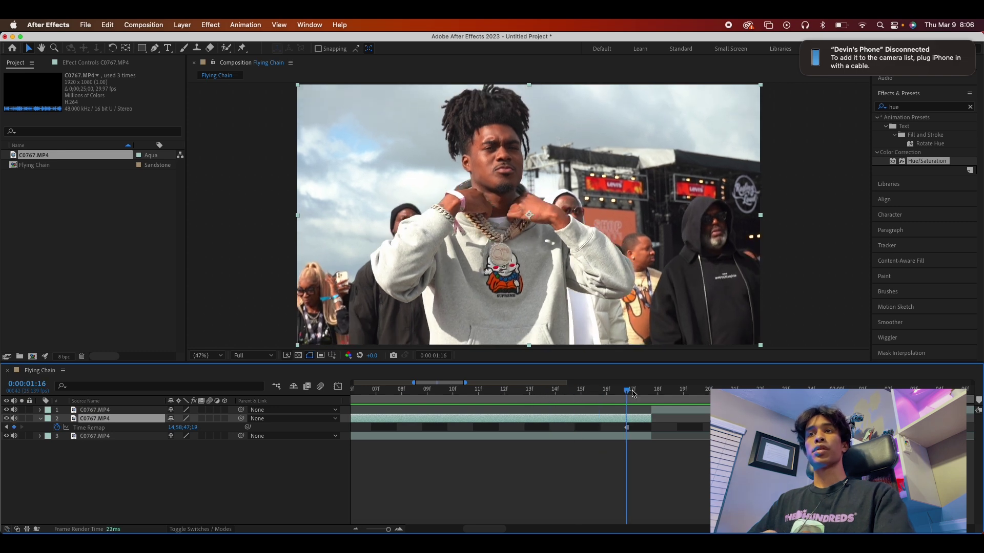
pyautogui.click(651, 393)
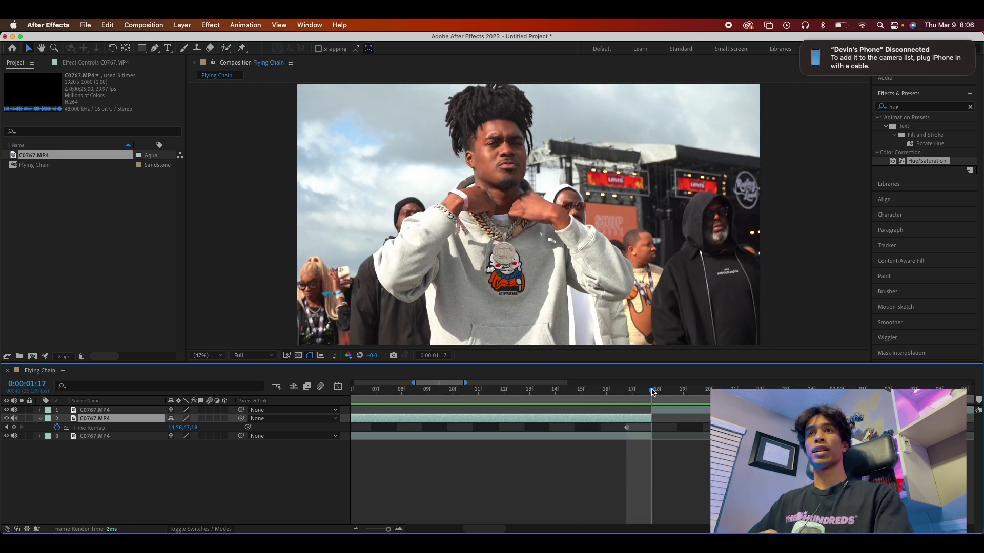
pyautogui.moveTo(656, 392); pyautogui.dragTo(628, 401)
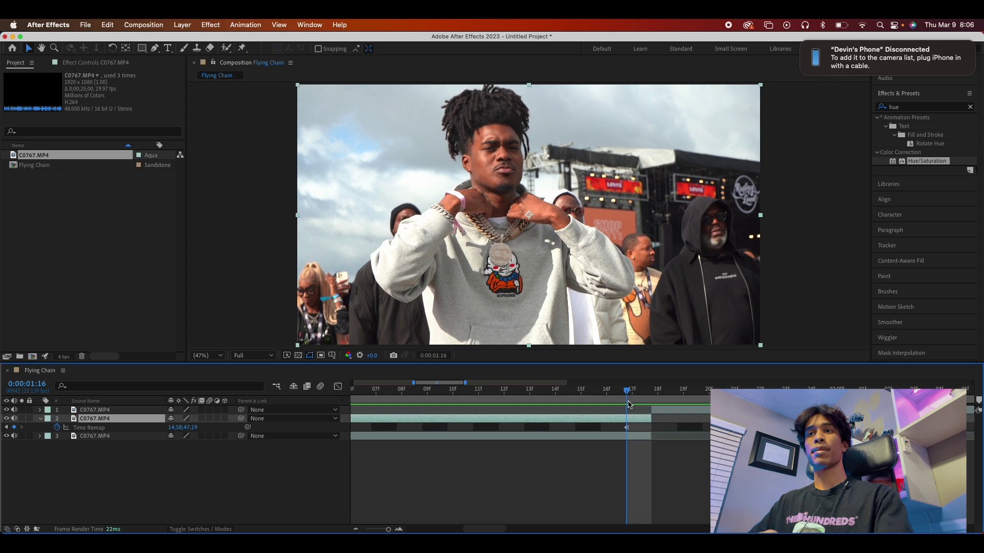
pyautogui.rightClick(629, 418)
pyautogui.moveTo(670, 279)
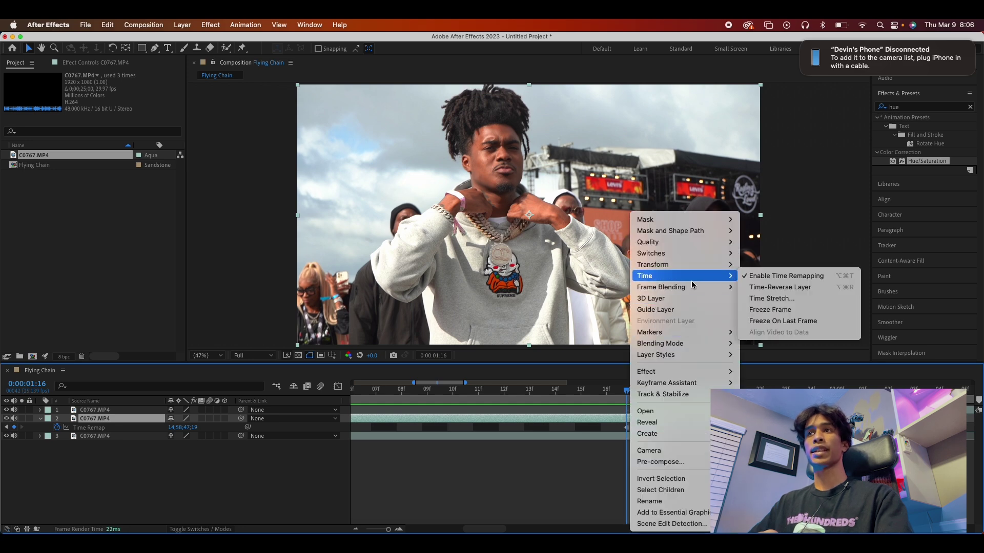
pyautogui.click(775, 311)
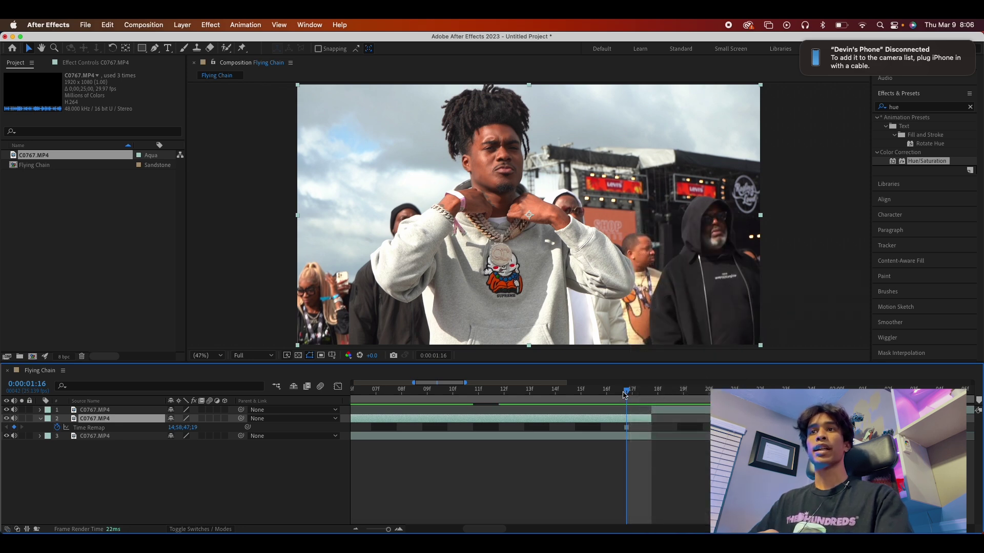
# Step: Mask the round QC pendant on the frozen layer with a closed, curved Pen tool path around its edge
pyautogui.moveTo(370, 408); pyautogui.dragTo(357, 407)
pyautogui.press('-')
pyautogui.press('-')
pyautogui.press('-')
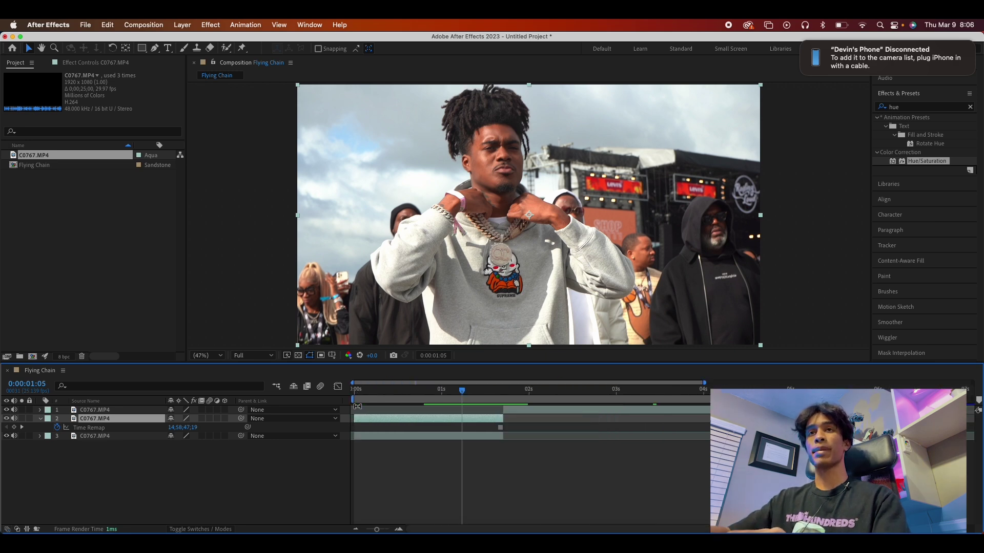
pyautogui.press('/')
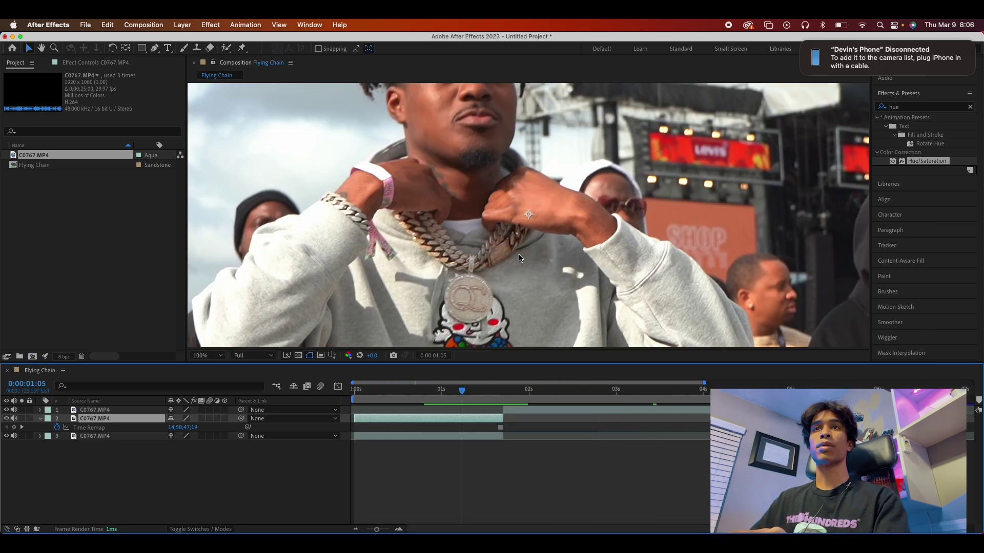
pyautogui.moveTo(485, 276); pyautogui.dragTo(485, 209)
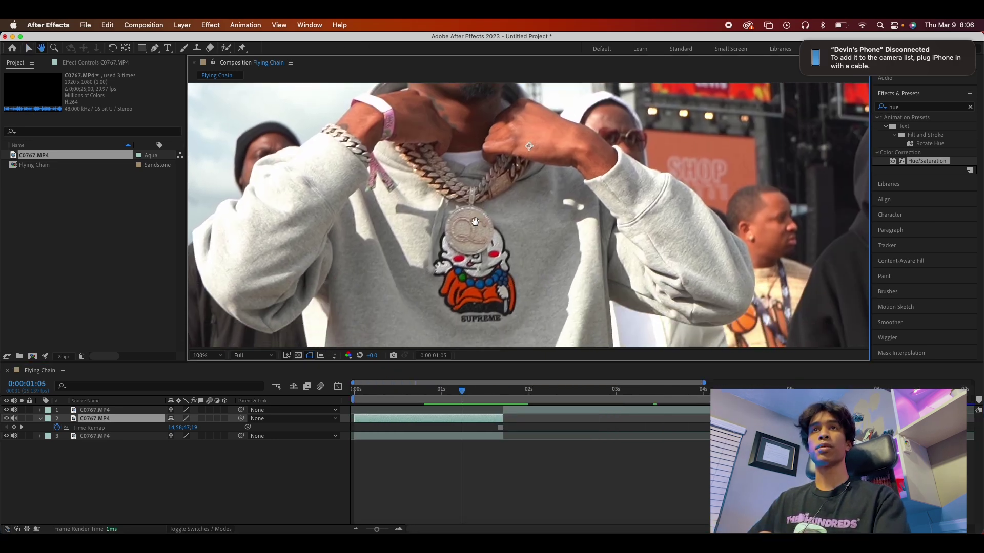
pyautogui.press('.')
pyautogui.moveTo(421, 234); pyautogui.dragTo(575, 212)
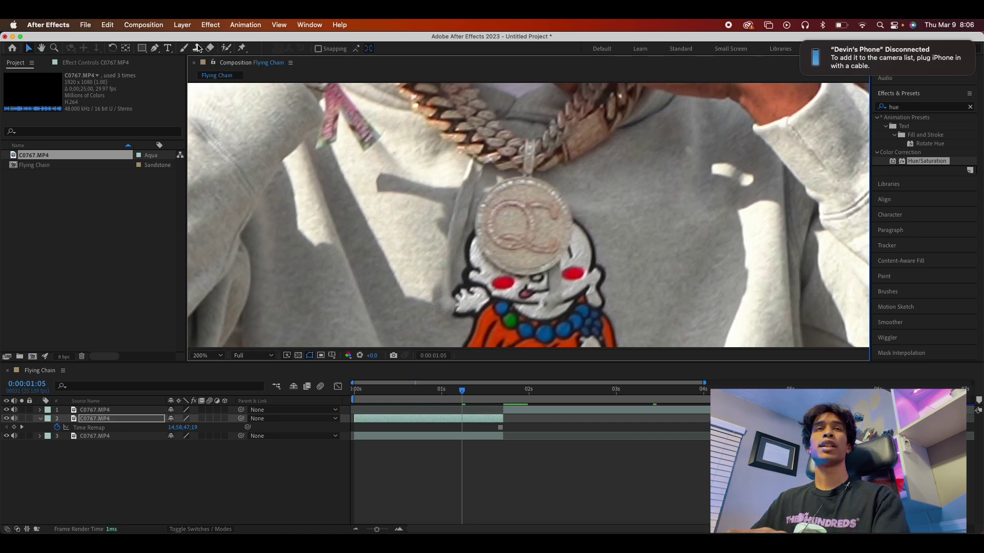
pyautogui.click(155, 48)
pyautogui.click(529, 179)
pyautogui.moveTo(473, 226); pyautogui.dragTo(471, 251)
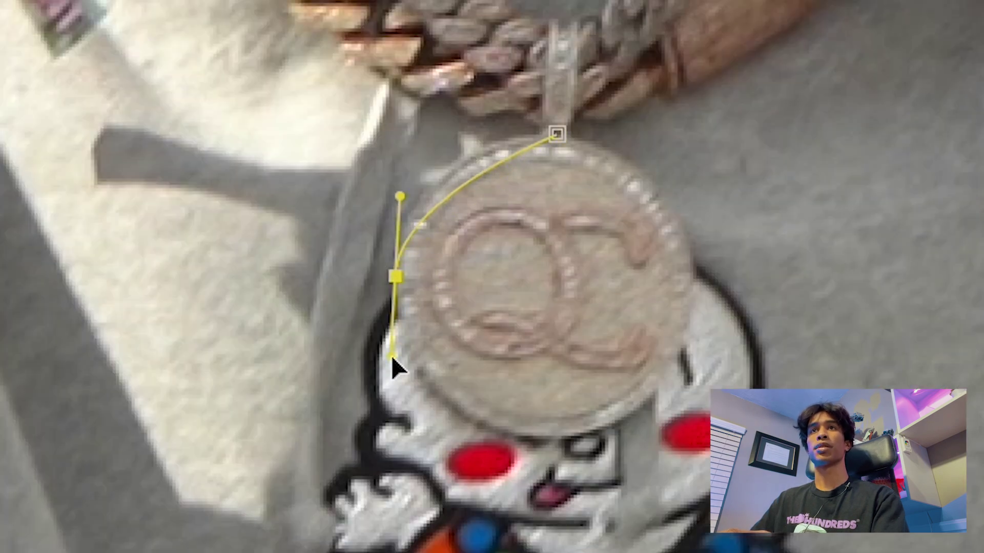
pyautogui.moveTo(391, 355); pyautogui.dragTo(395, 421)
pyautogui.moveTo(537, 437); pyautogui.dragTo(566, 440)
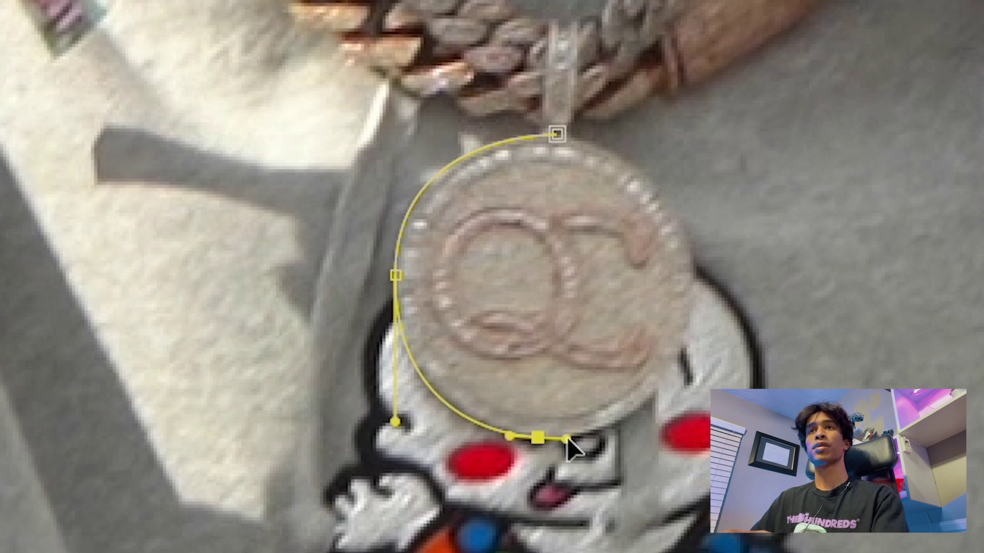
pyautogui.moveTo(693, 293); pyautogui.dragTo(698, 158)
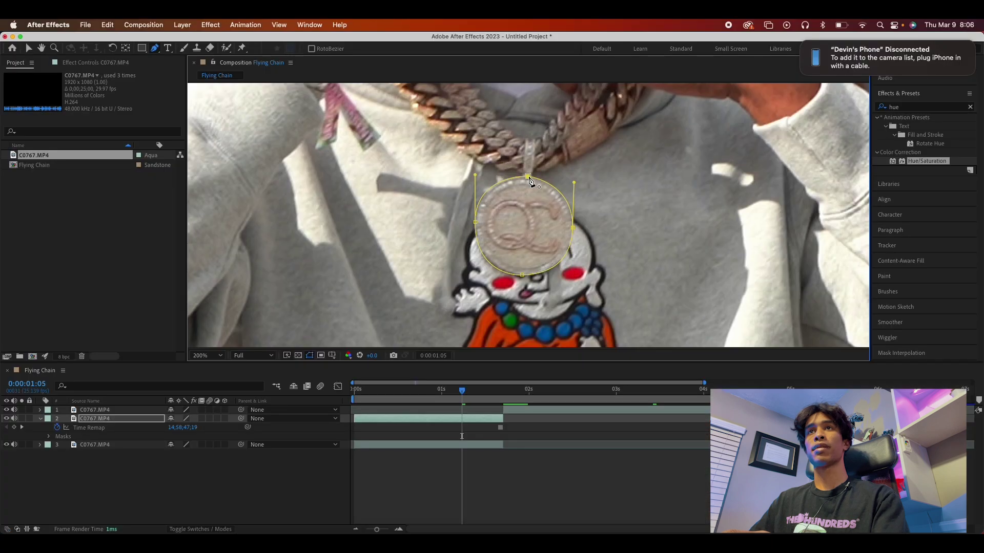
pyautogui.click(528, 177)
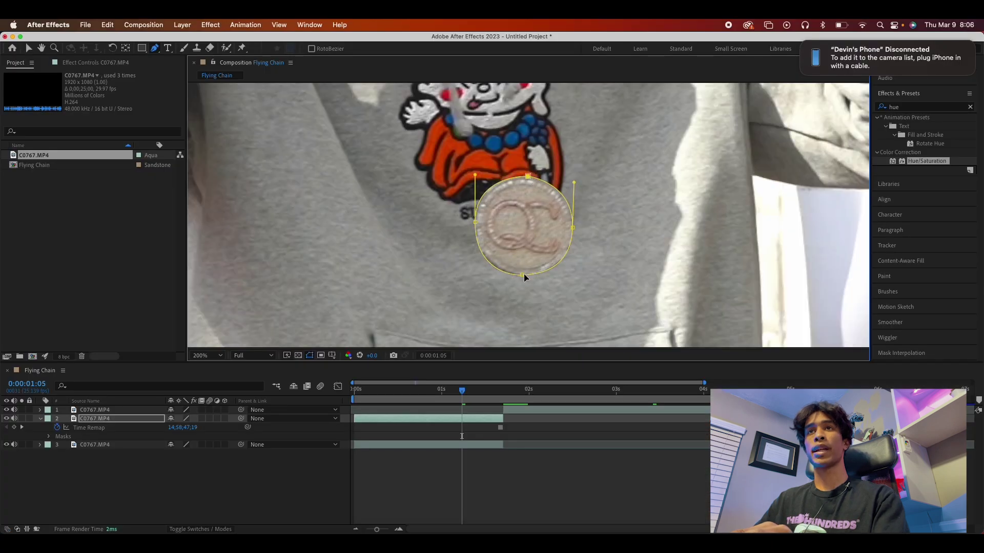
# Step: Make the masked pendant layer a 3D layer, working at 0:00:01:16
pyautogui.scroll(-1, 524, 334)
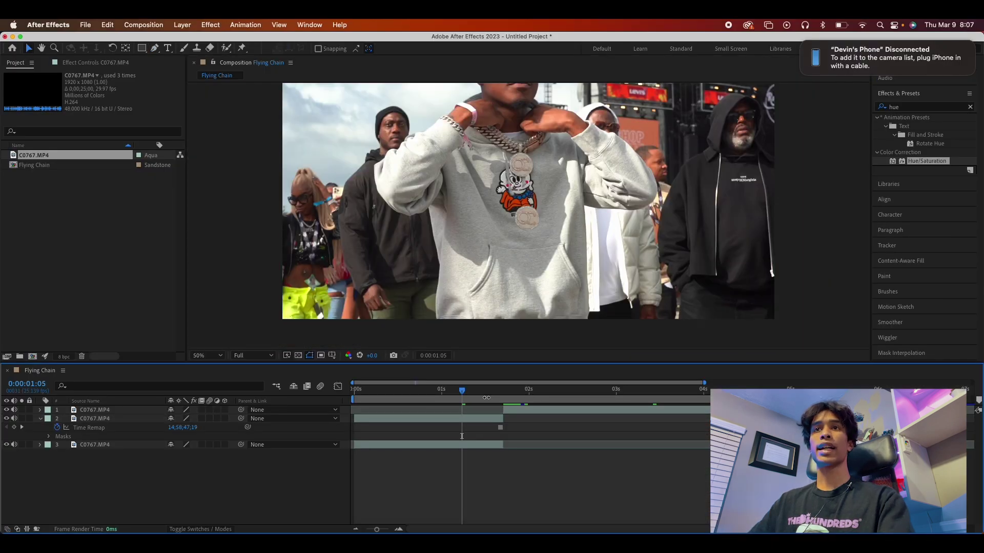
pyautogui.moveTo(458, 389); pyautogui.dragTo(500, 396)
pyautogui.click(143, 419)
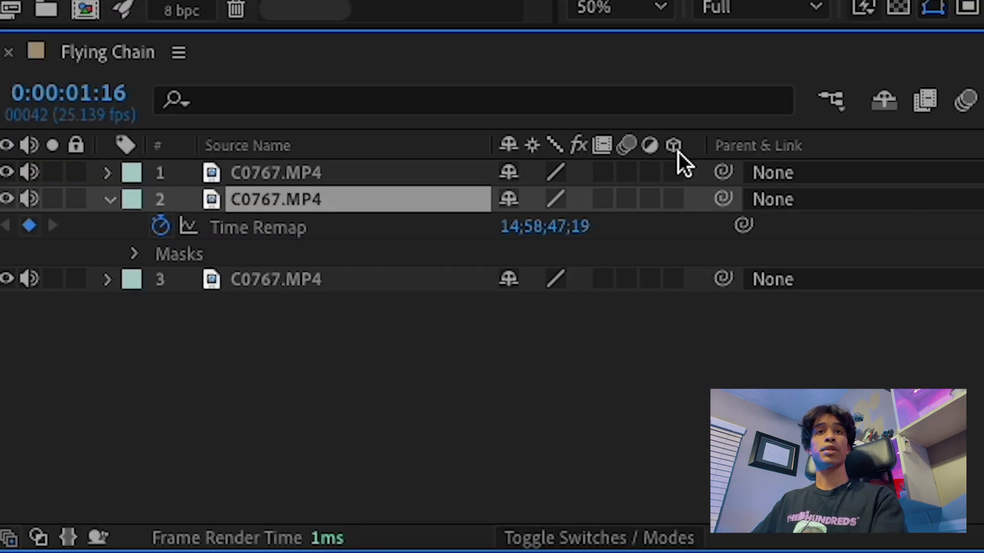
pyautogui.click(675, 199)
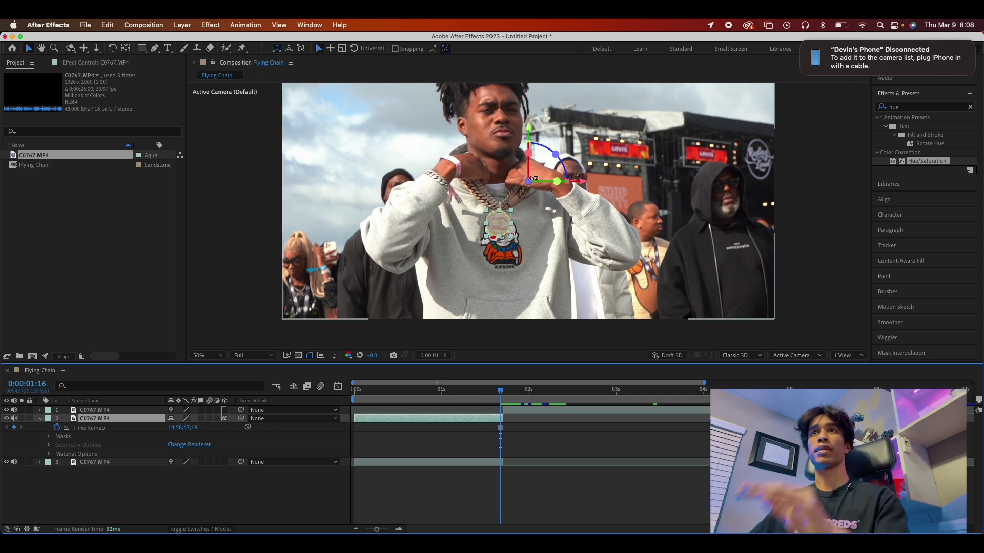
# Step: Set the pendant layer's Anchor Point to 848.0, 695.0, 0.0 so it sits at the pendant's centre
pyautogui.click(40, 419)
pyautogui.click(40, 419)
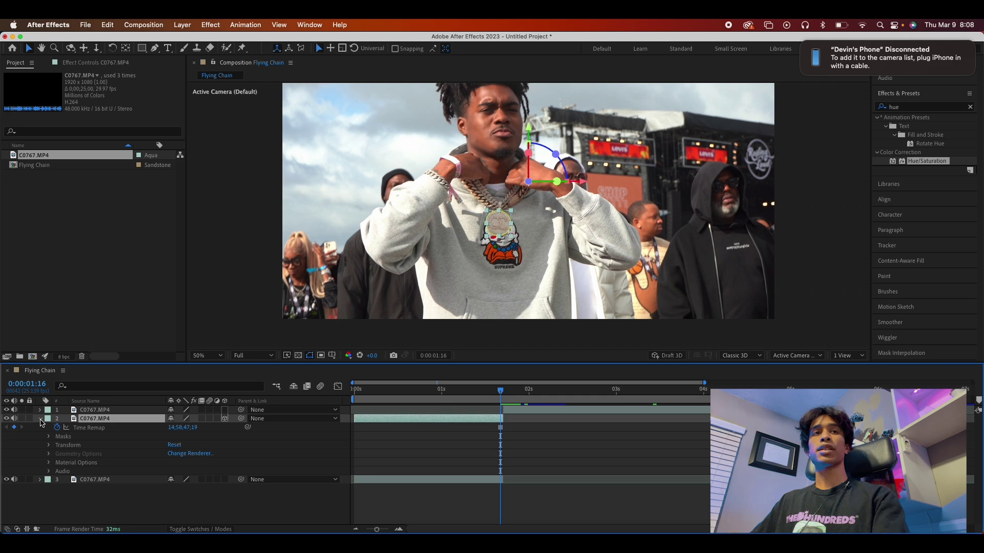
pyautogui.click(60, 447)
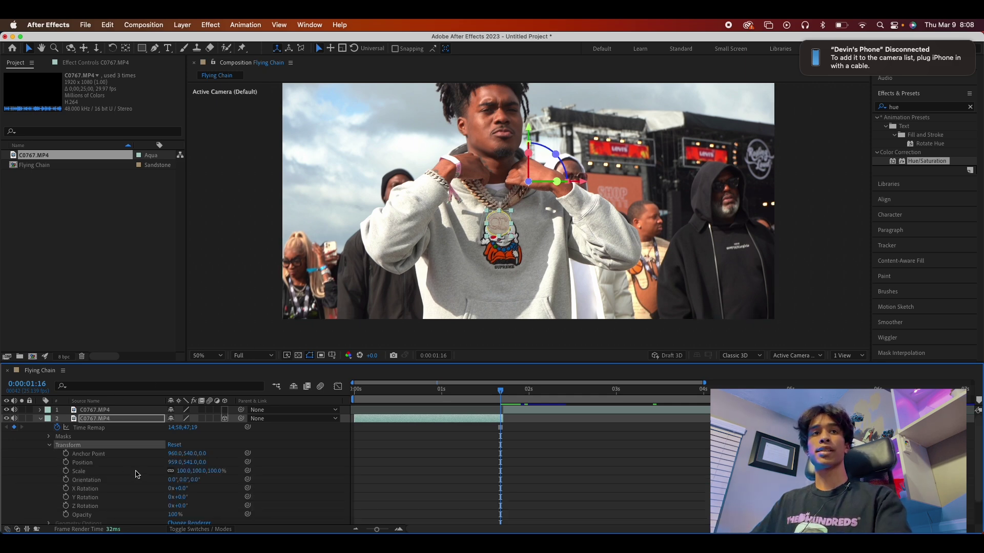
pyautogui.click(136, 455)
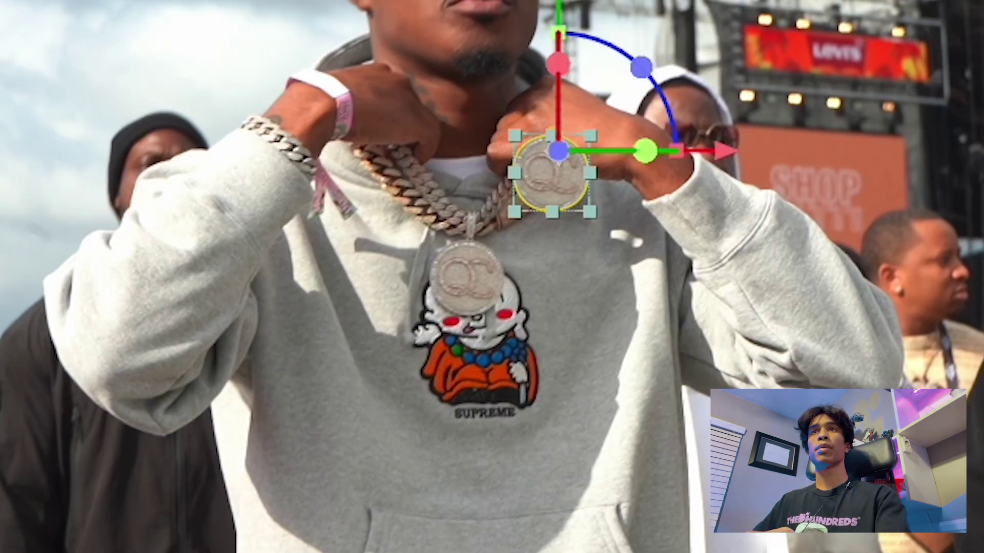
pyautogui.moveTo(189, 454); pyautogui.dragTo(196, 453)
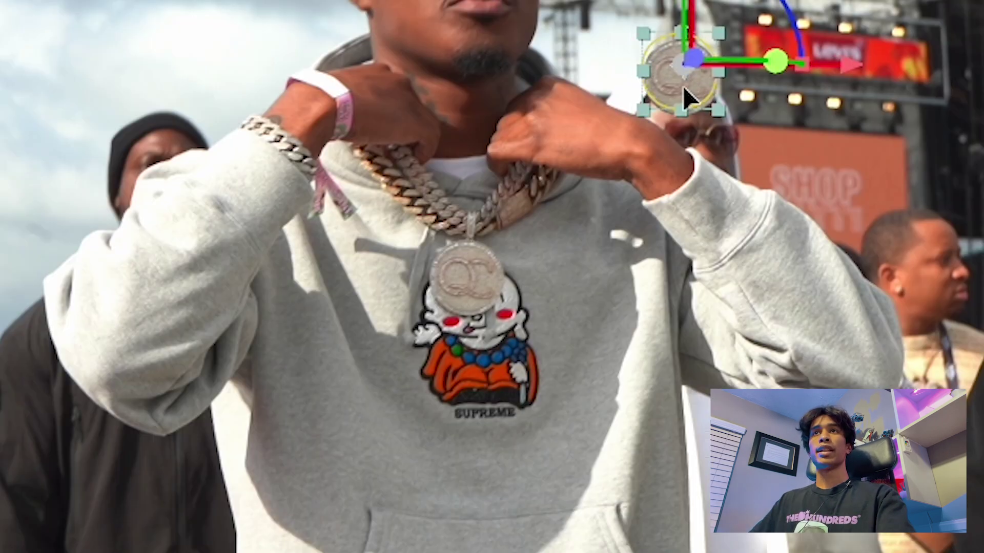
# Step: Align the masked pendant with the original one on the chain, at Position 847.5, 696.0, 0.0
pyautogui.moveTo(568, 162); pyautogui.dragTo(501, 229)
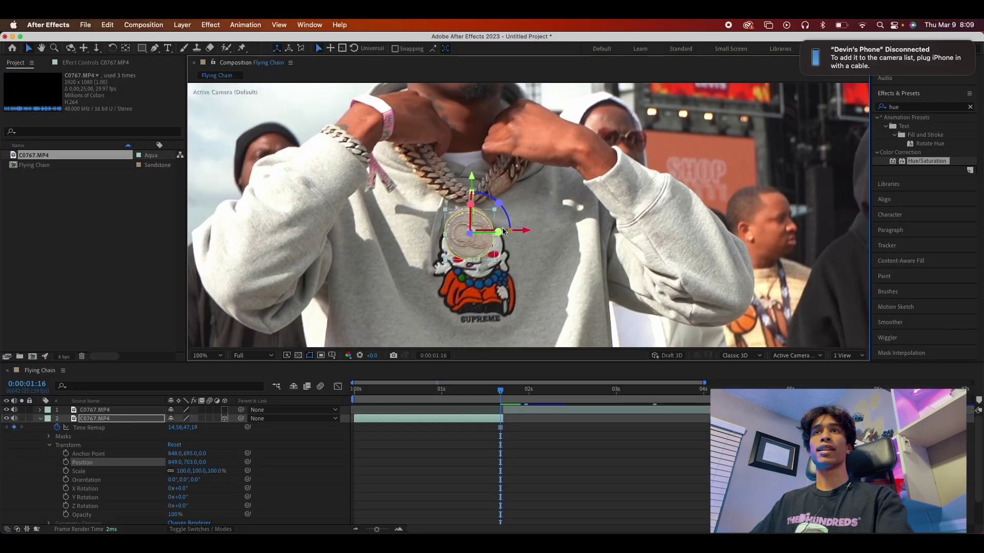
pyautogui.press('.')
pyautogui.moveTo(426, 276); pyautogui.dragTo(424, 268)
pyautogui.press(',')
pyautogui.press(',')
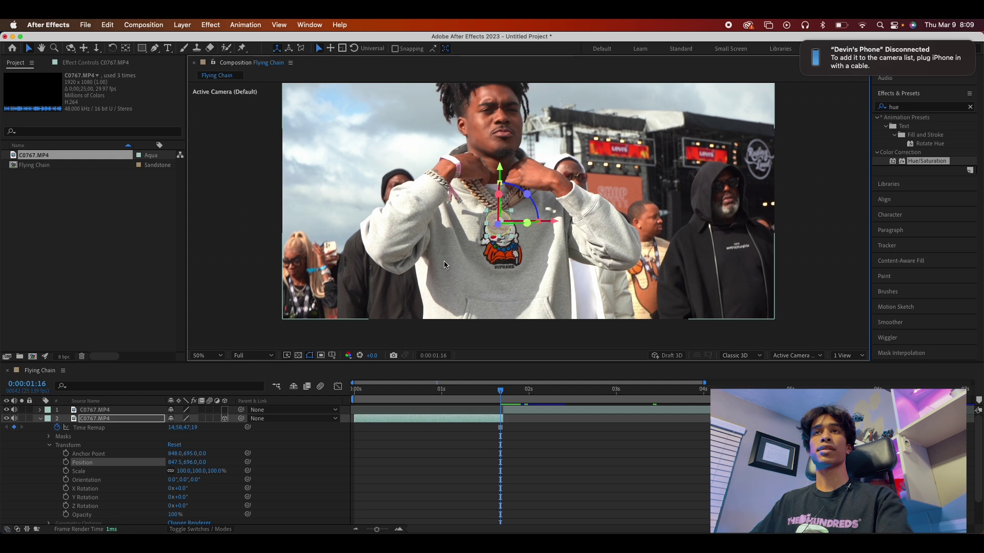
pyautogui.click(521, 309)
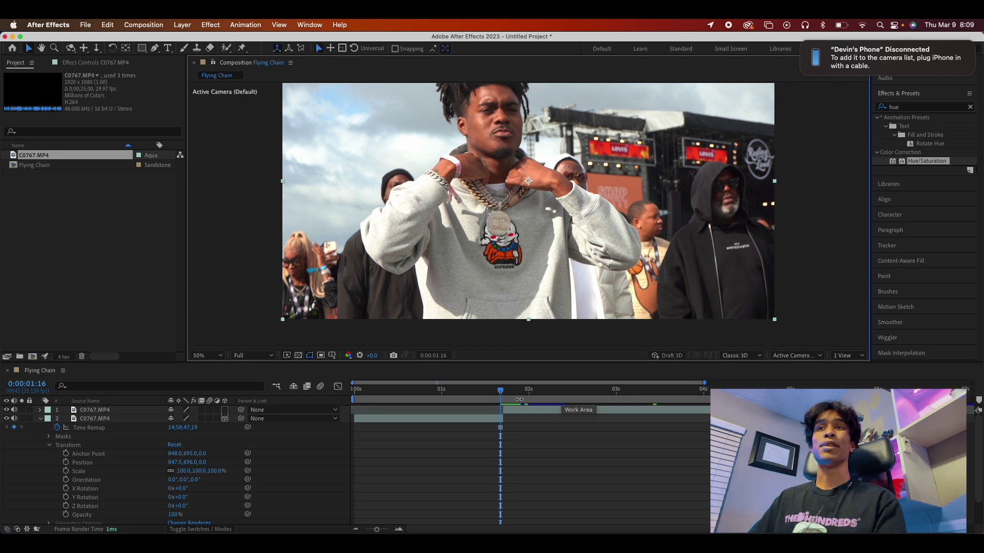
# Step: Start Position, Scale, Orientation and X, Y and Z Rotation keyframes on the pendant layer at 0:00:01:16
pyautogui.moveTo(500, 391)
pyautogui.mouseDown()
pyautogui.moveTo(486, 392)
pyautogui.moveTo(499, 388)
pyautogui.mouseUp()
pyautogui.click(490, 420)
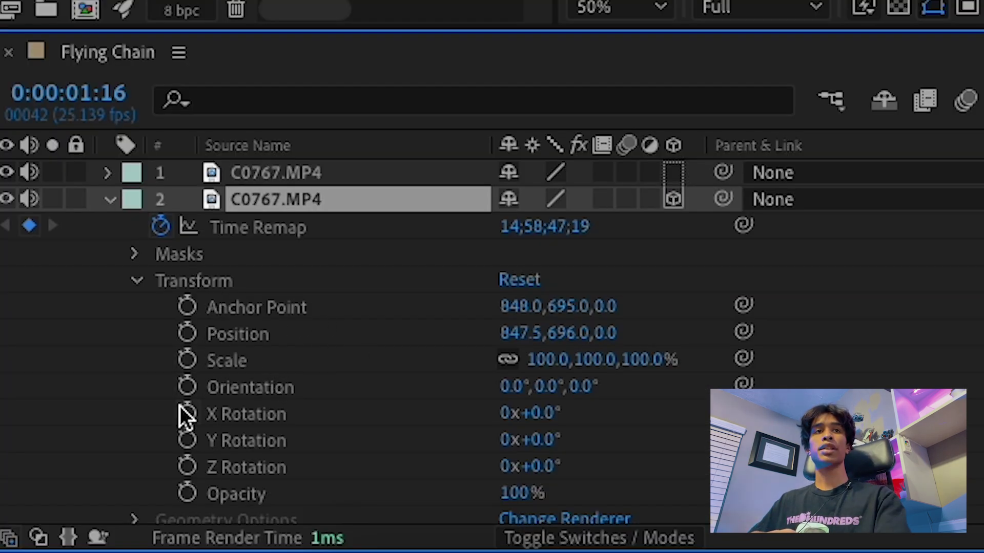
pyautogui.click(181, 414)
pyautogui.click(183, 440)
pyautogui.click(182, 467)
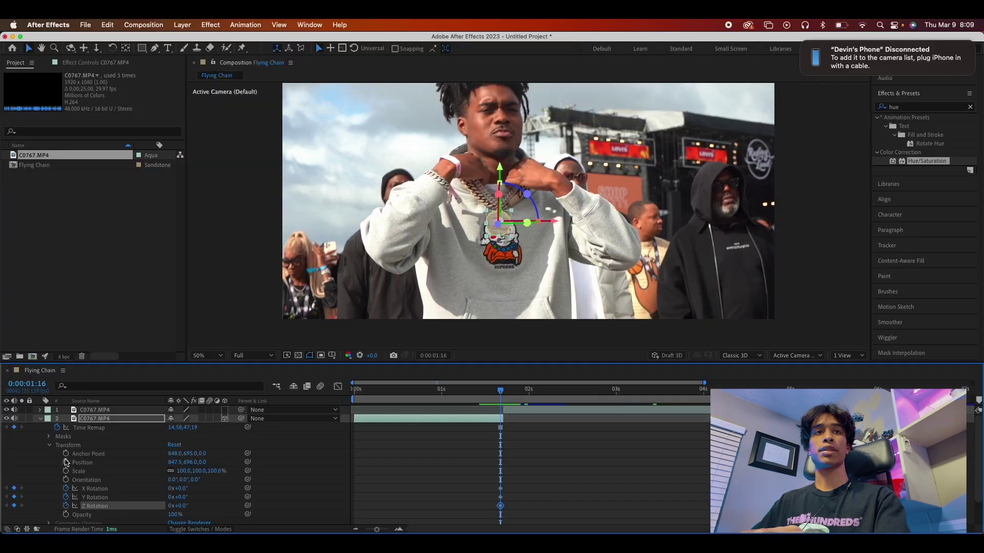
pyautogui.click(66, 463)
pyautogui.click(66, 470)
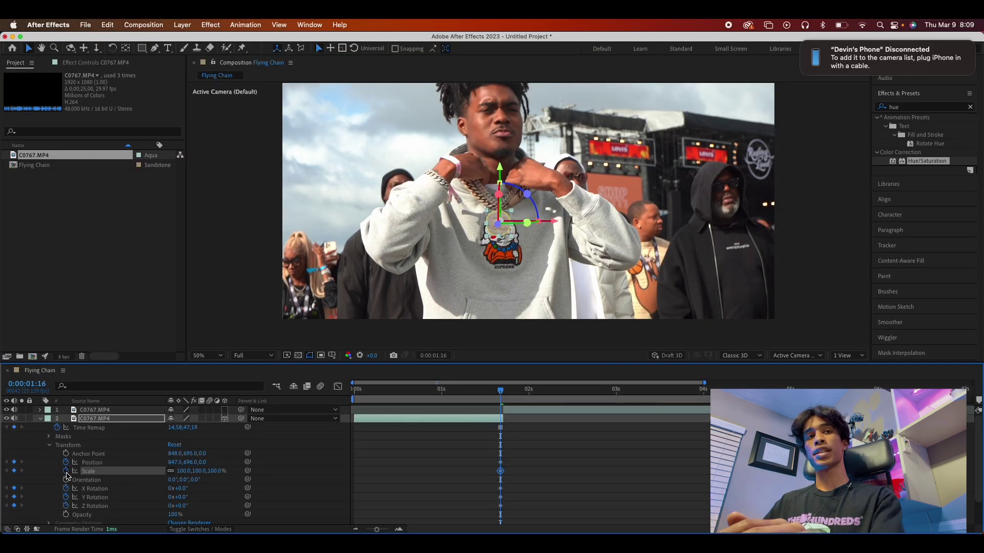
# Step: At 0:00:00:00, bring the pendant toward the camera to a Z position of -2105.4
pyautogui.press('Home')
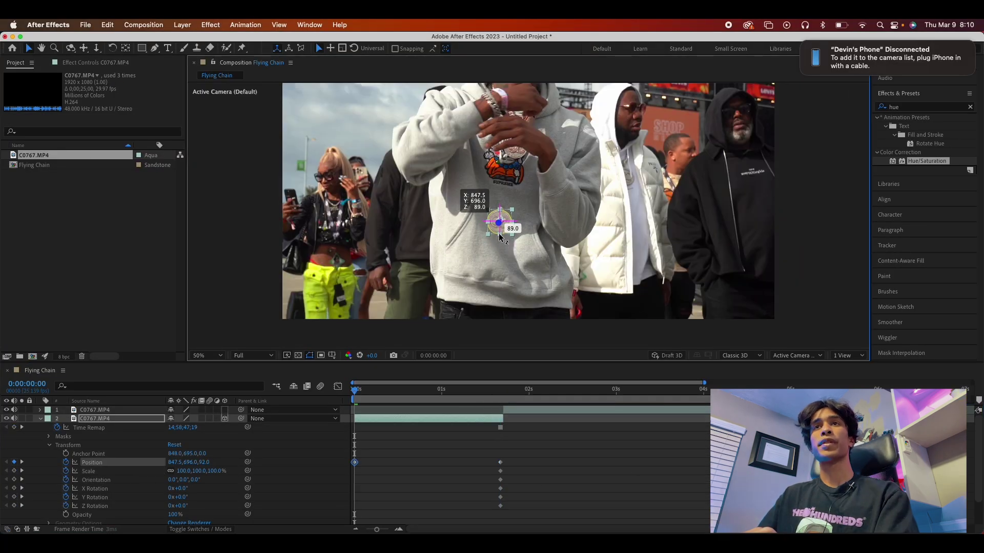
pyautogui.moveTo(498, 226); pyautogui.dragTo(360, 282)
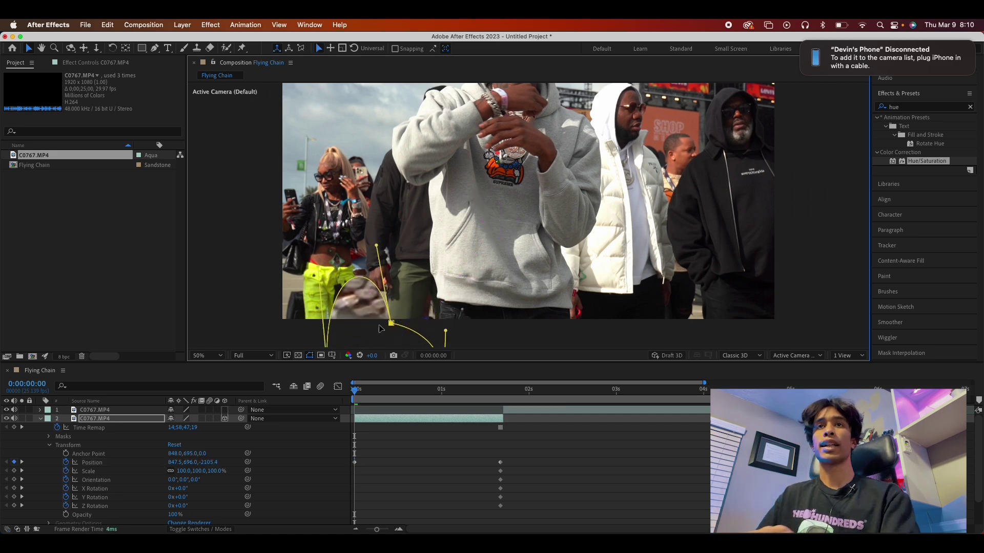
pyautogui.press('super+z')
pyautogui.press(',')
# Step: Enlarge the pendant over the upper-left part of the frame, at Position 904.4, 518.3, -2406.0, and preview the flight from 0:00:00:00
pyautogui.moveTo(461, 260); pyautogui.dragTo(461, 125)
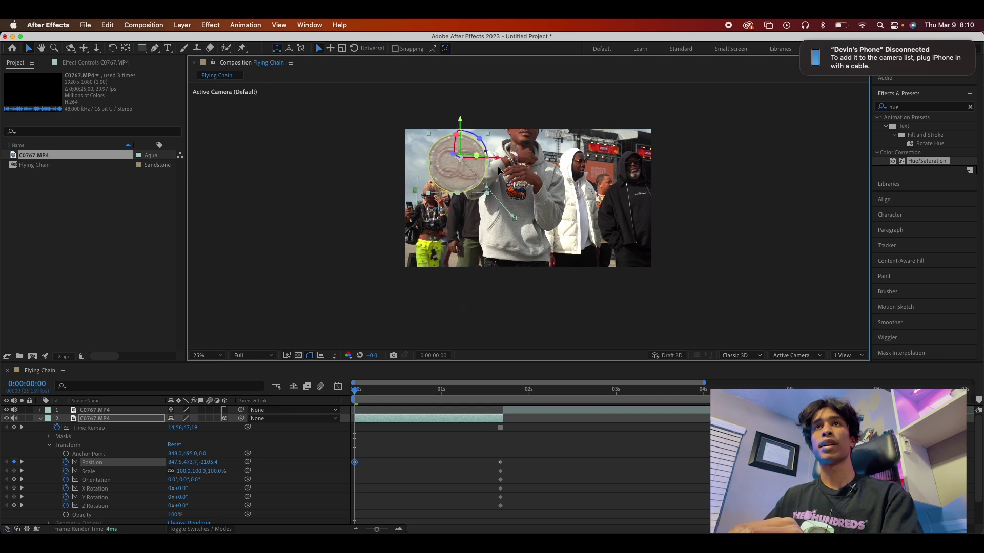
pyautogui.moveTo(500, 158); pyautogui.dragTo(528, 158)
pyautogui.moveTo(481, 152); pyautogui.dragTo(531, 192)
pyautogui.press(',')
pyautogui.scroll(1, 530, 194)
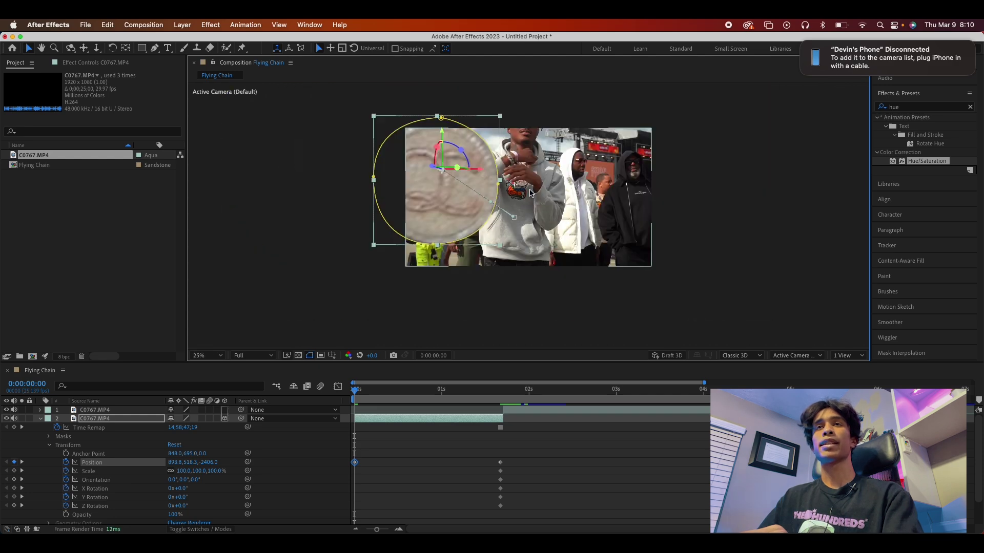
pyautogui.moveTo(480, 173); pyautogui.dragTo(488, 174)
pyautogui.click(242, 413)
pyautogui.press('space')
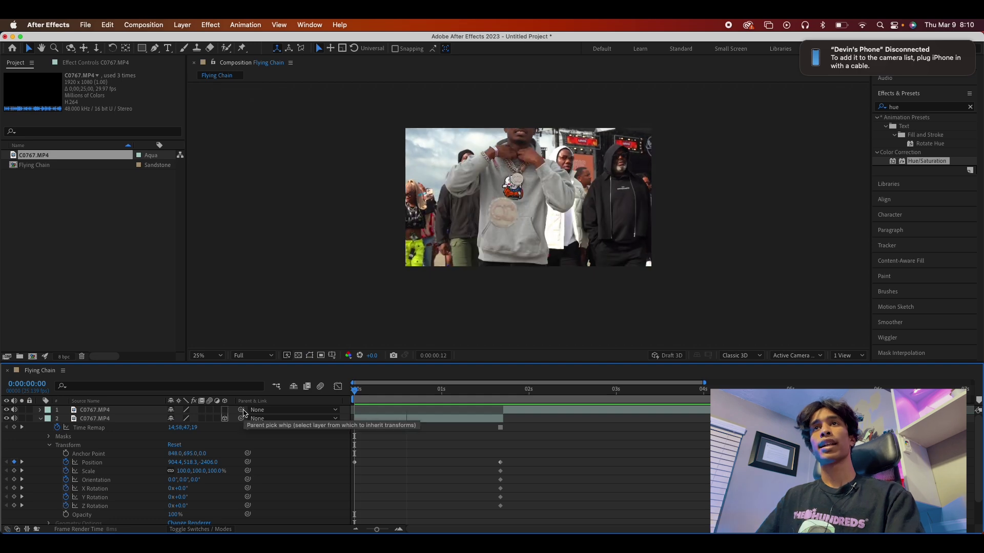
# Step: At 0:00:00:00, set the pendant's X Rotation to -1x-22.0° and Y Rotation to 0x-309.0°, and preview the spin
pyautogui.press('space')
pyautogui.moveTo(533, 391); pyautogui.dragTo(333, 419)
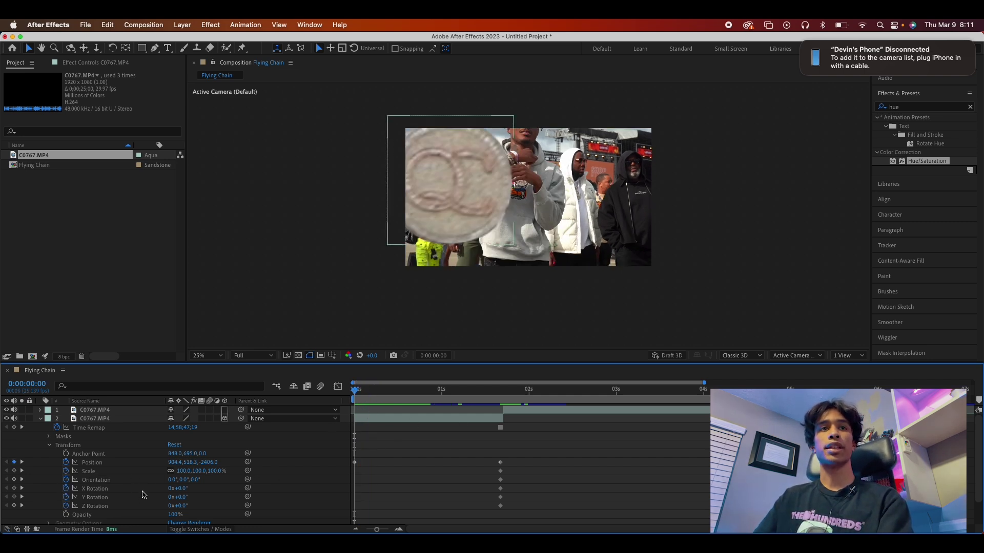
pyautogui.moveTo(188, 490); pyautogui.dragTo(2, 501)
pyautogui.moveTo(188, 497); pyautogui.dragTo(43, 512)
pyautogui.press('space')
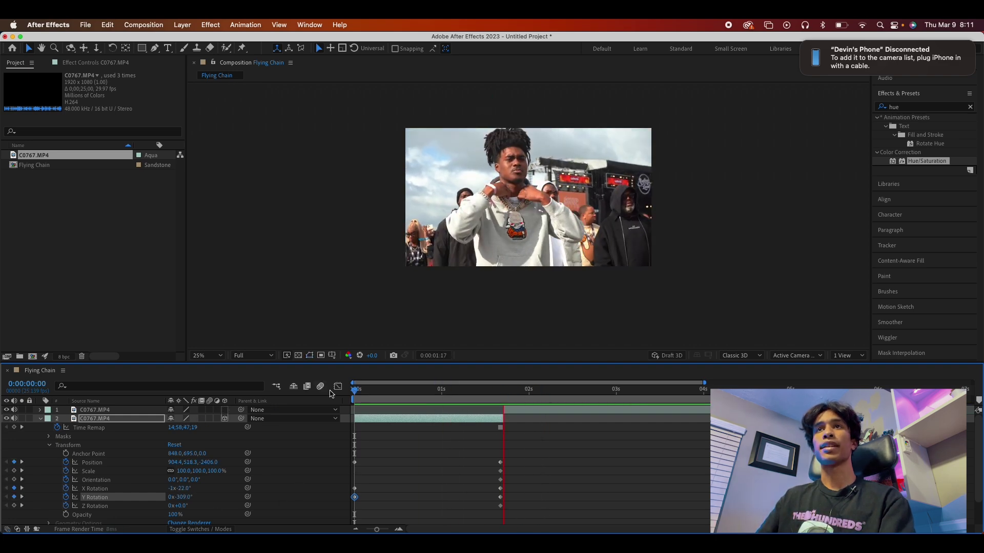
pyautogui.press('space')
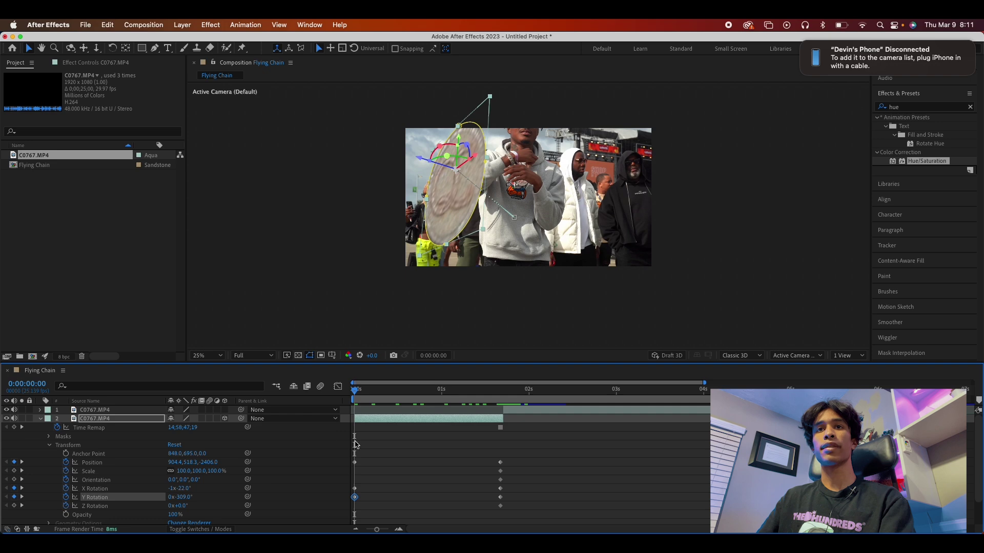
# Step: Reshape the pendant's X Rotation speed graph so it peaks early and eases out to zero at the last keyframe, and preview it
pyautogui.moveTo(377, 433); pyautogui.dragTo(343, 505)
pyautogui.click(359, 490)
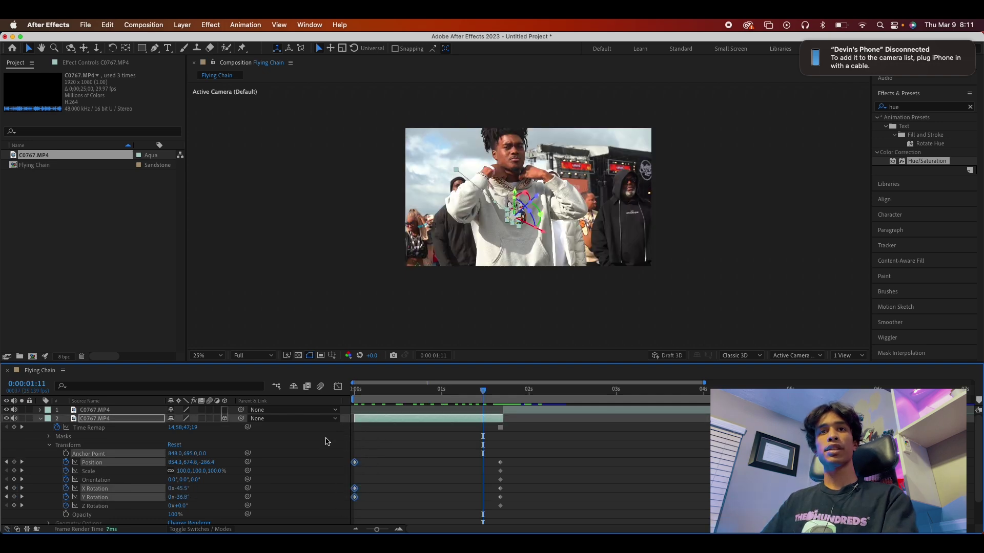
pyautogui.click(337, 386)
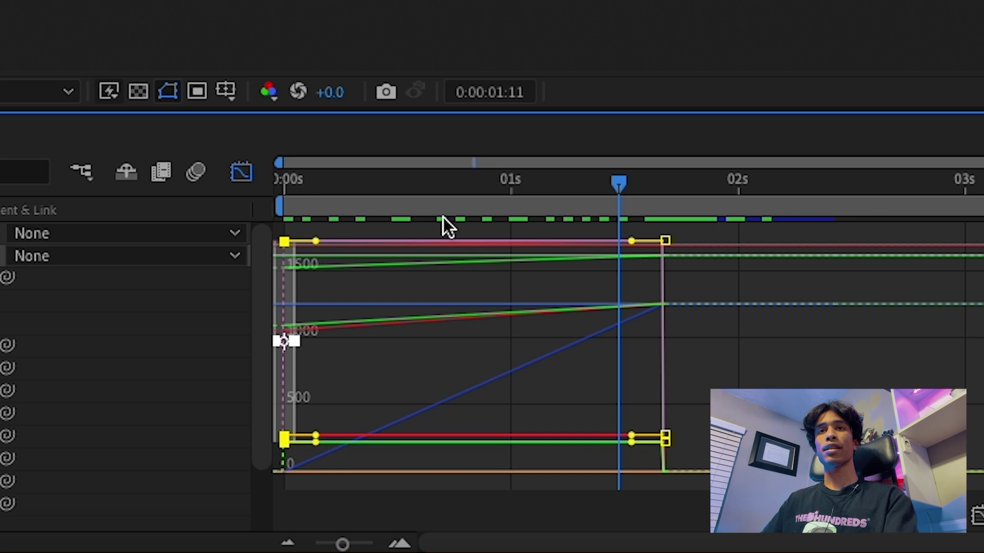
pyautogui.click(425, 241)
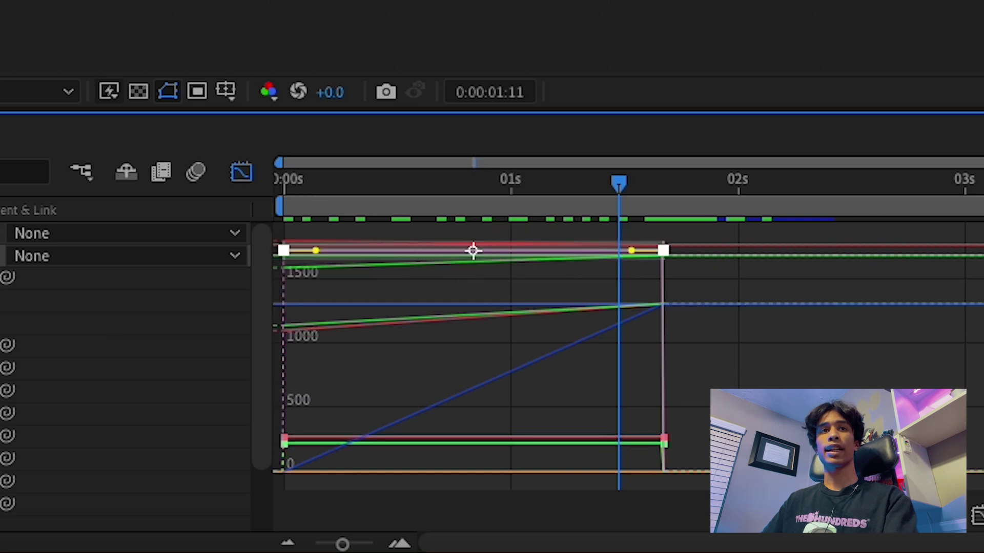
pyautogui.click(200, 464)
pyautogui.click(104, 463)
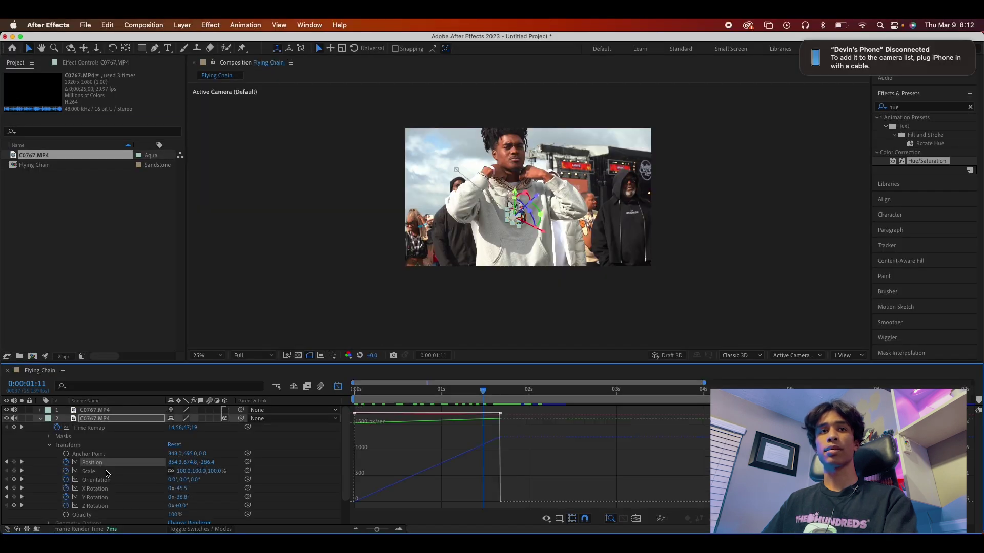
pyautogui.click(98, 488)
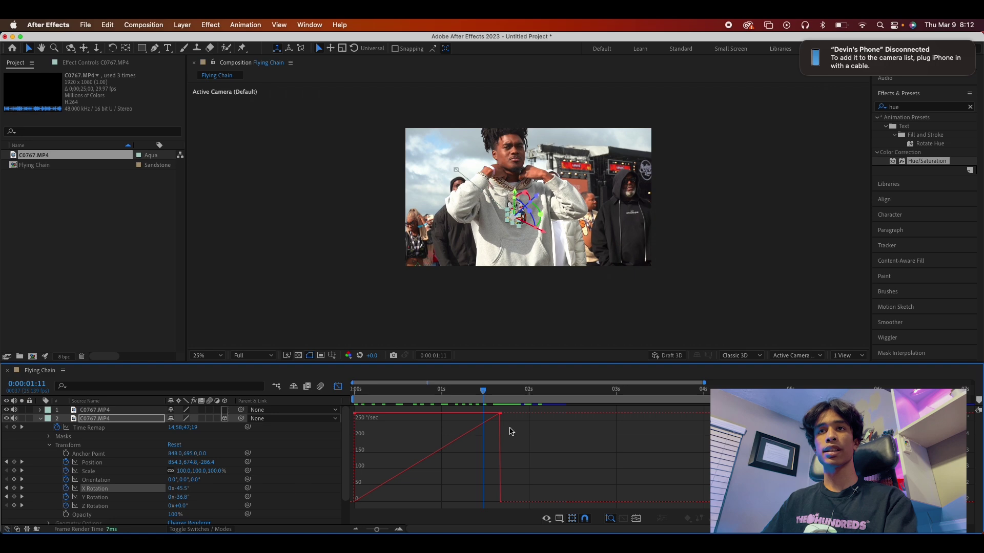
pyautogui.moveTo(496, 413); pyautogui.dragTo(429, 501)
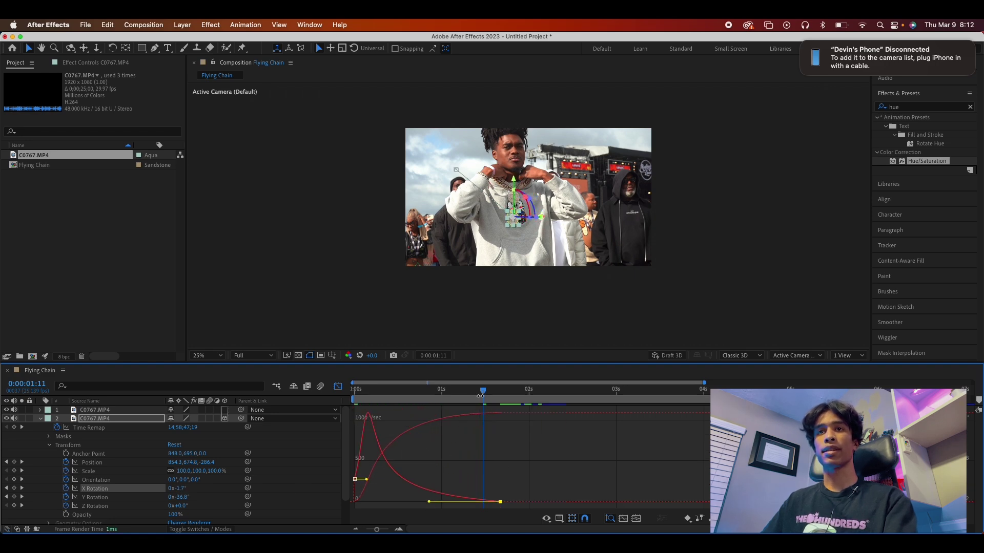
pyautogui.press('space')
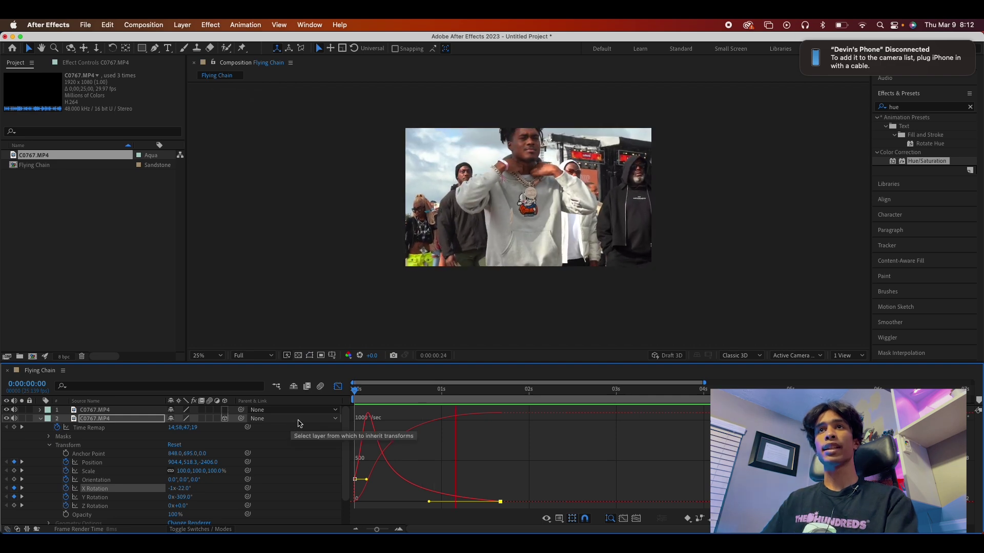
# Step: Bring the Position speed graph down to zero at both keyframes with long easing handles, and preview the flight from the start
pyautogui.click(95, 463)
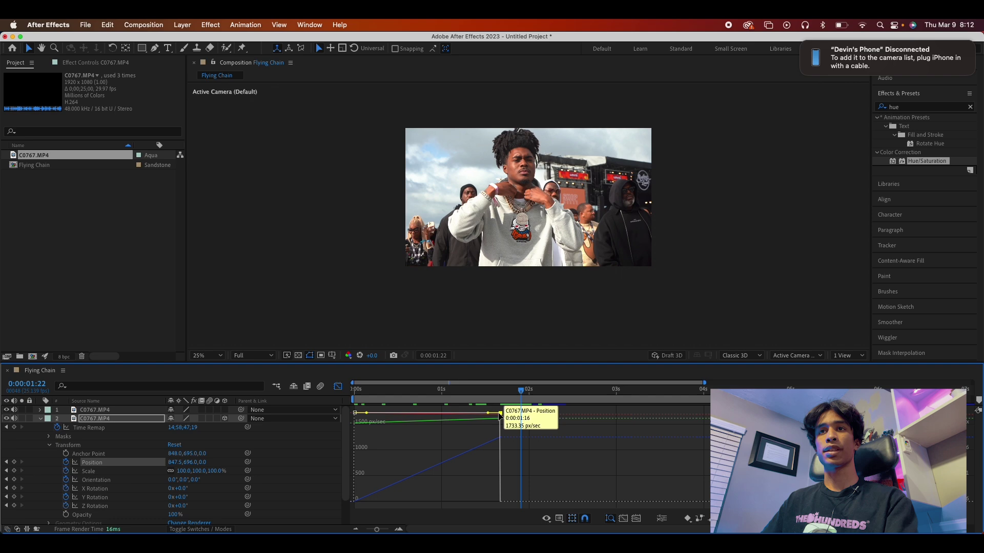
pyautogui.moveTo(487, 413); pyautogui.dragTo(481, 434)
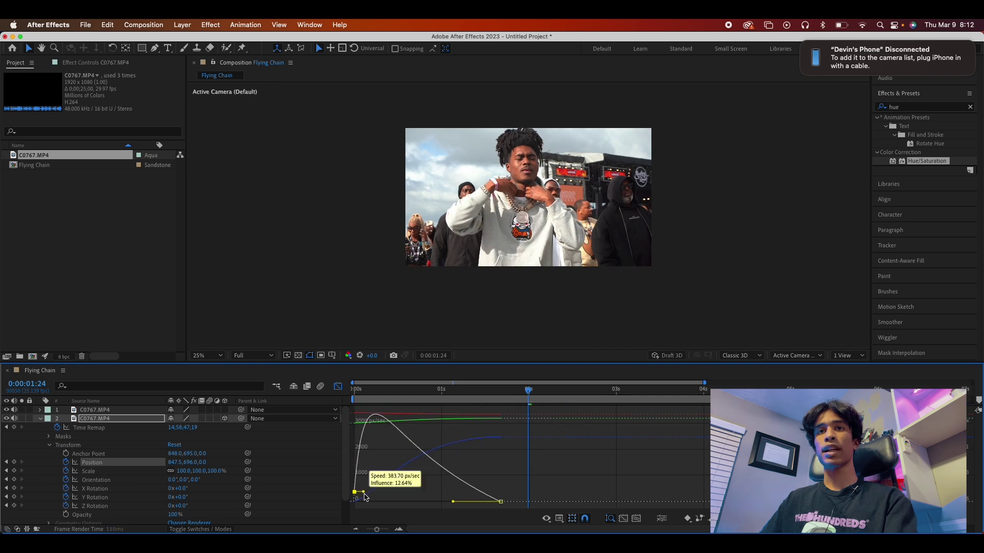
pyautogui.moveTo(363, 498); pyautogui.dragTo(398, 503)
pyautogui.press('Home')
pyautogui.press('space')
# Step: Shorten both easing handles of the Position graph into a roughly symmetrical speed arch, and preview the result
pyautogui.moveTo(453, 502); pyautogui.dragTo(478, 503)
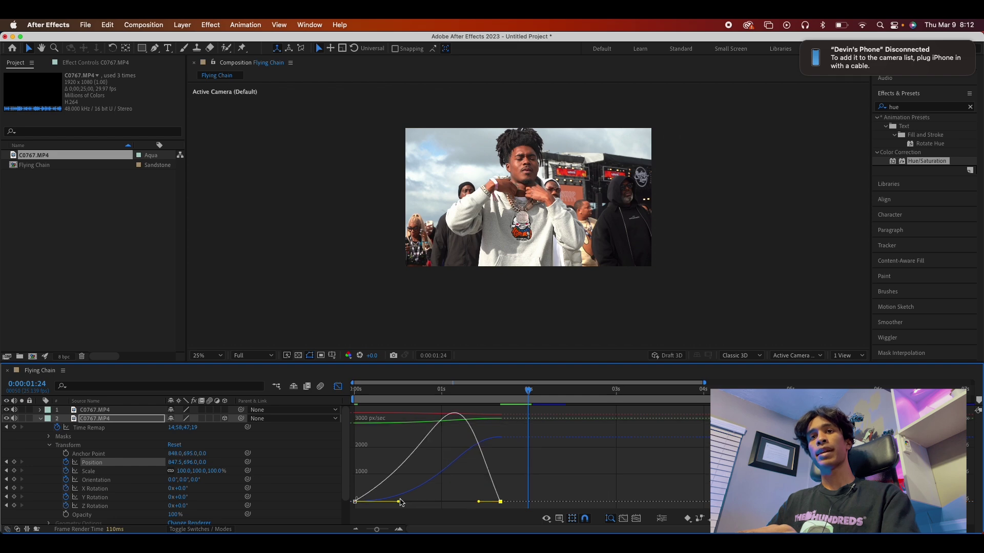
pyautogui.moveTo(398, 502); pyautogui.dragTo(377, 503)
pyautogui.press('Home')
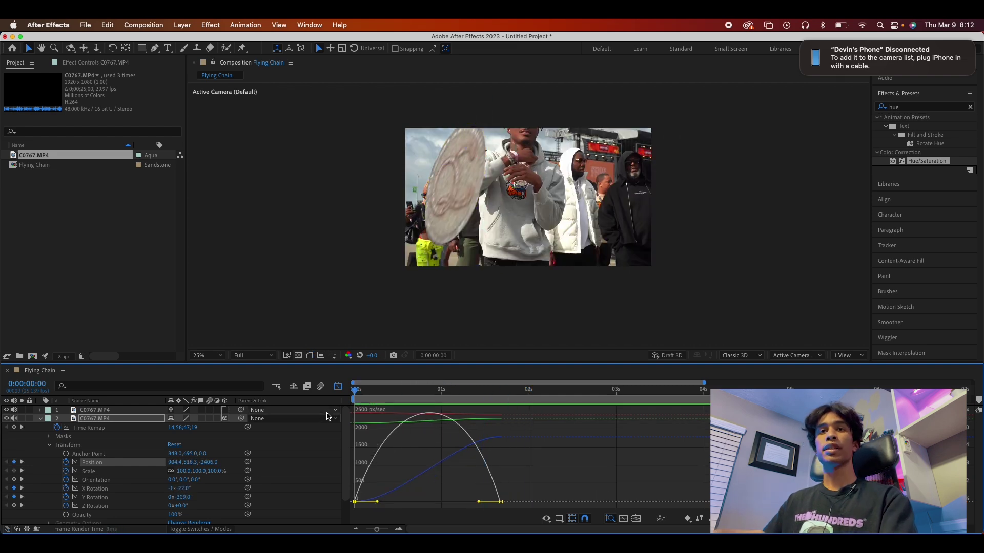
pyautogui.press('space')
pyautogui.press('space')
pyautogui.press('space')
# Step: Move the pendant's starting Position and rotation keyframes to about 0.8 seconds, trim the layer's start to match, and preview the shorter flight
pyautogui.moveTo(363, 463); pyautogui.dragTo(414, 464)
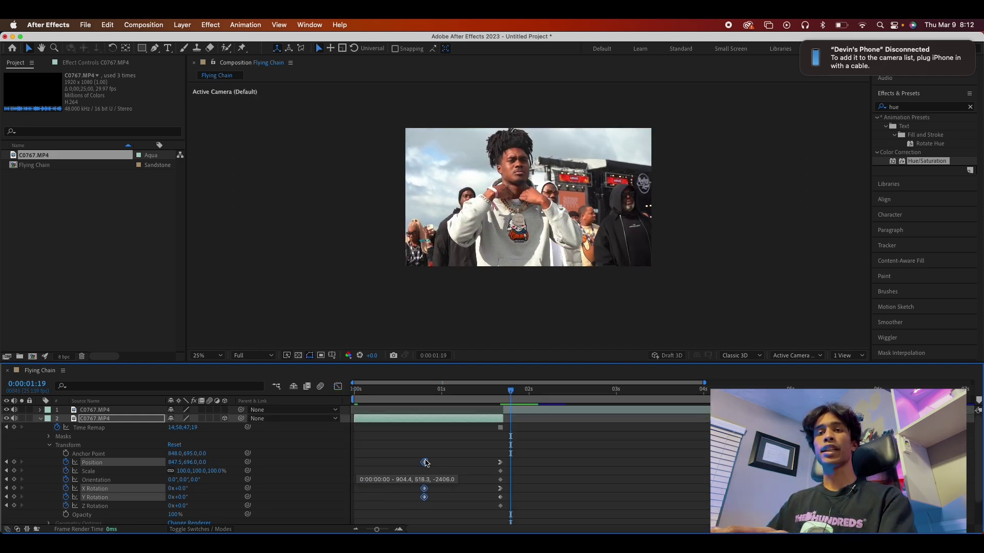
pyautogui.moveTo(355, 419); pyautogui.dragTo(388, 421)
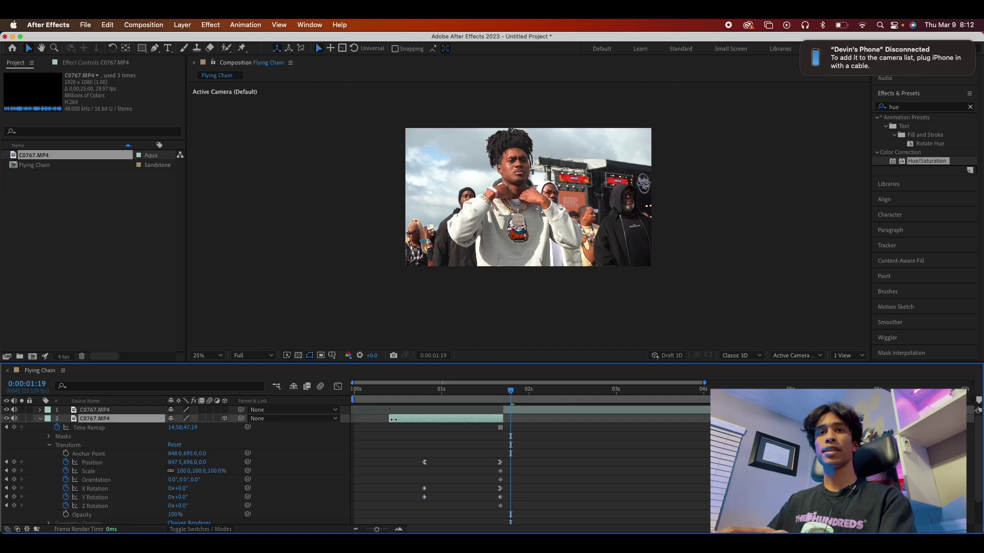
pyautogui.press('space')
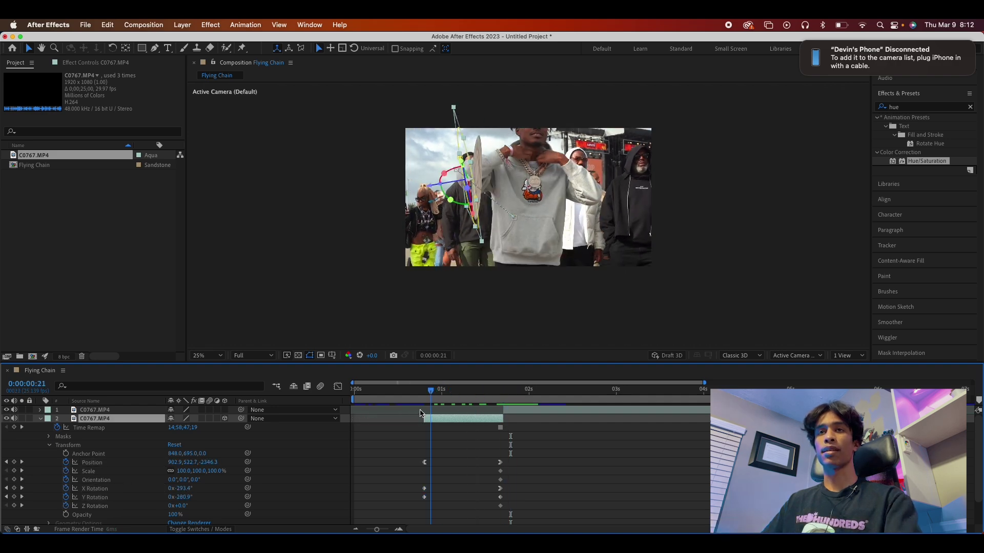
pyautogui.scroll(-1, 425, 473)
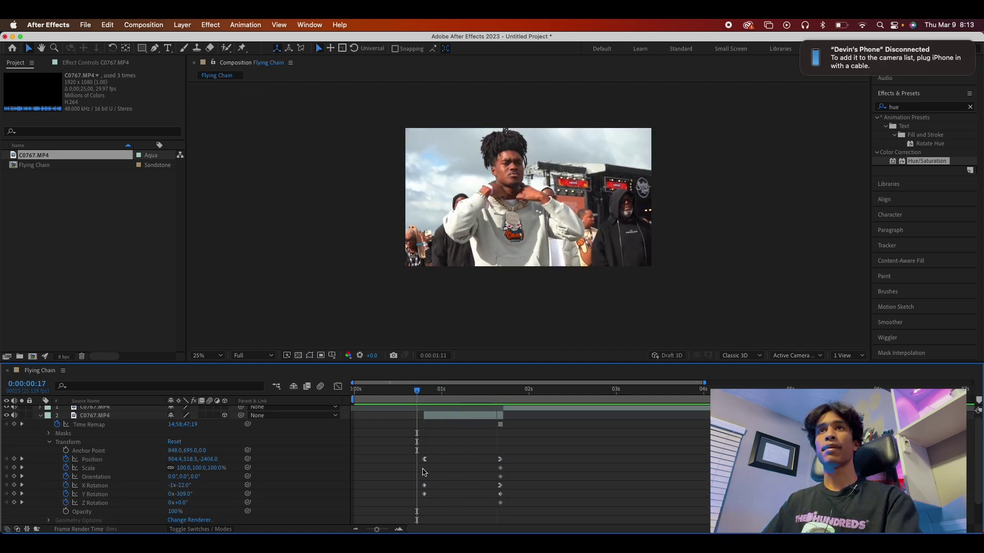
pyautogui.press('space')
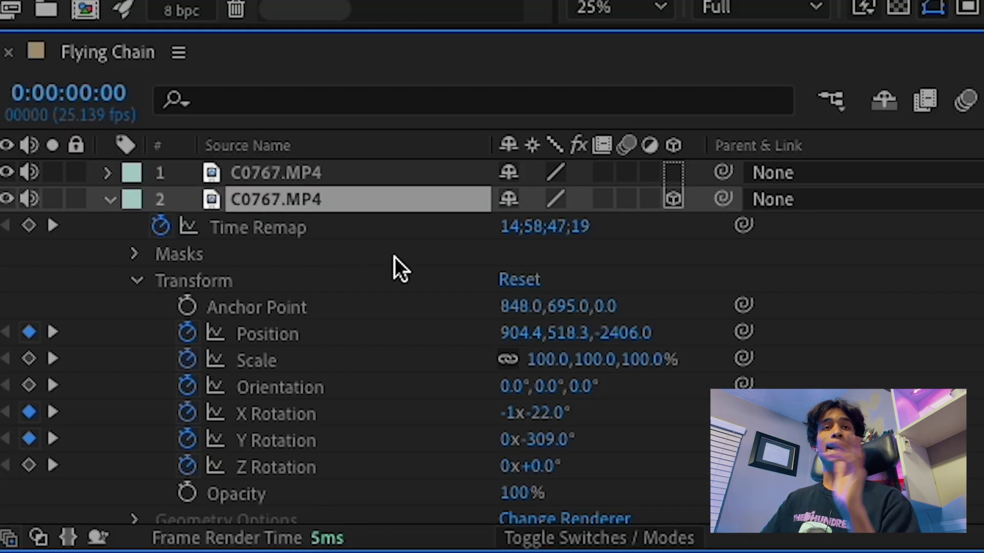
# Step: Enable motion blur on the pendant layer, preview the blurred spin, and return to 0:00:00:00
pyautogui.scroll(-3, 439, 277)
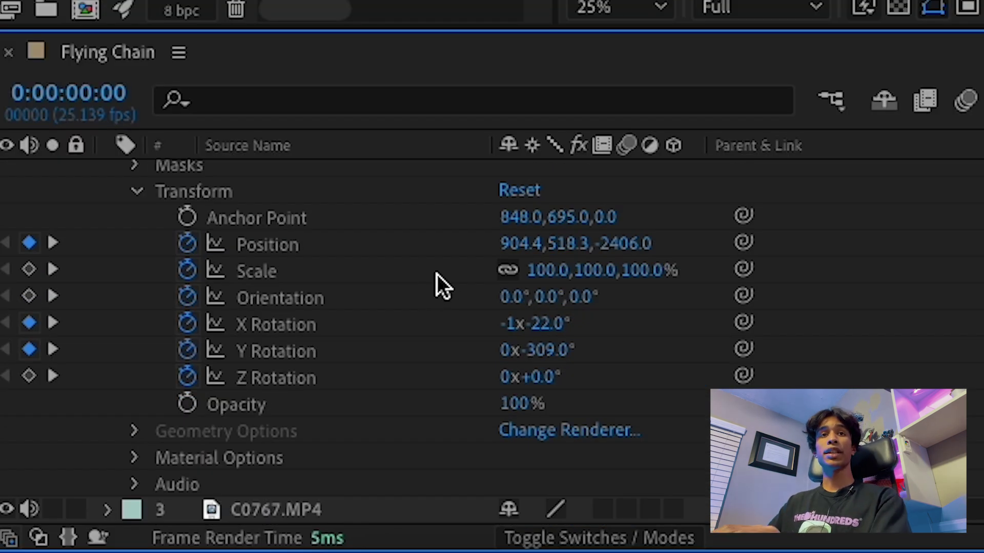
pyautogui.scroll(3, 663, 391)
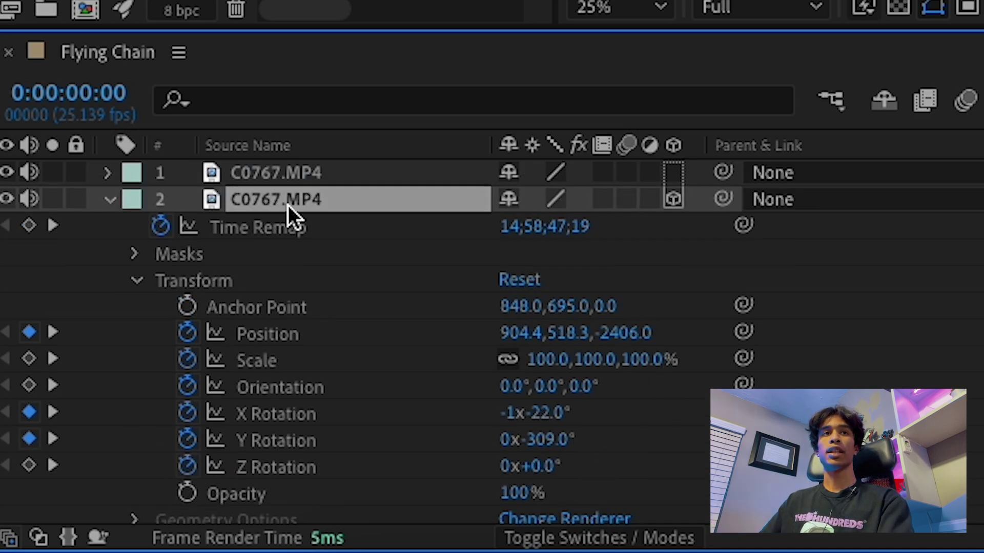
pyautogui.click(626, 199)
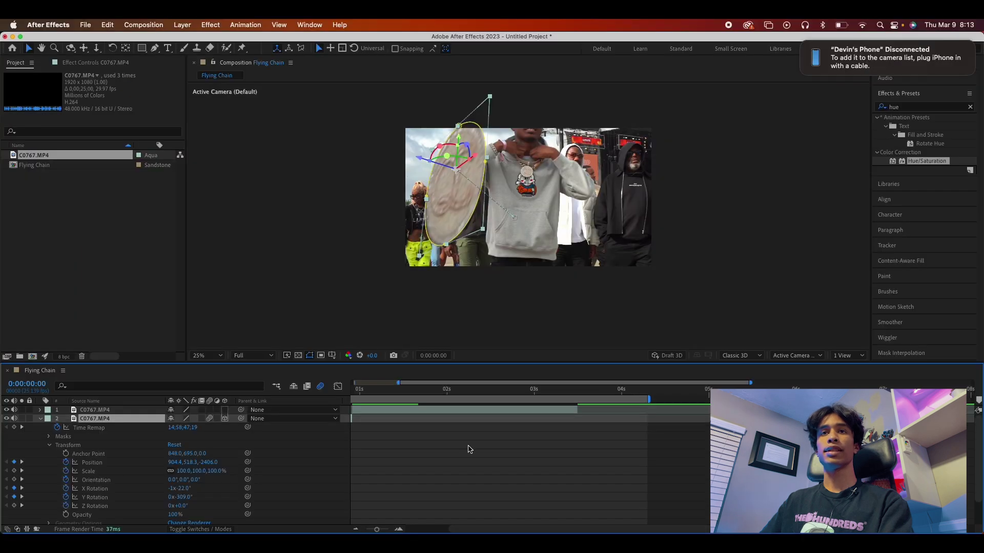
pyautogui.hscroll(-3, 469, 447)
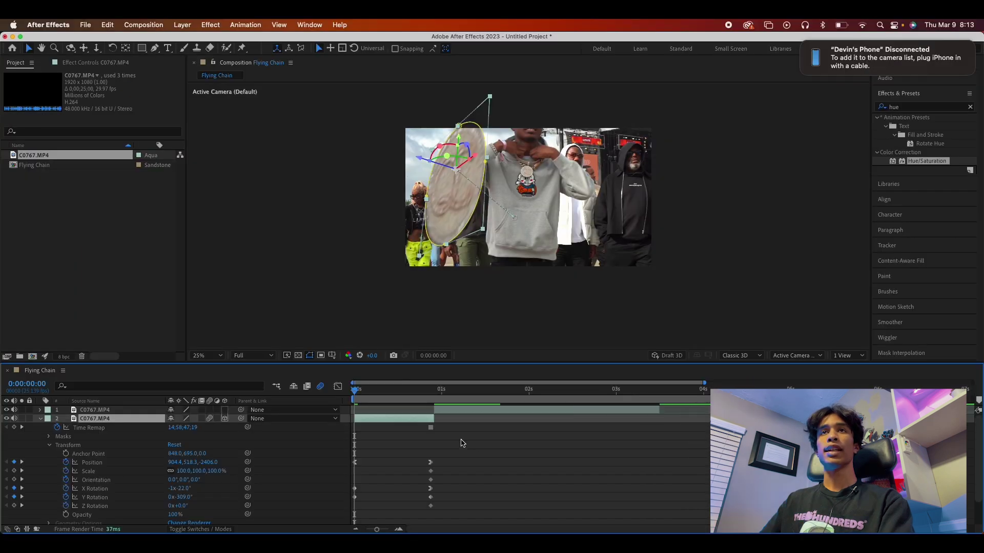
pyautogui.press('space')
pyautogui.press('space')
pyautogui.moveTo(384, 392); pyautogui.dragTo(359, 400)
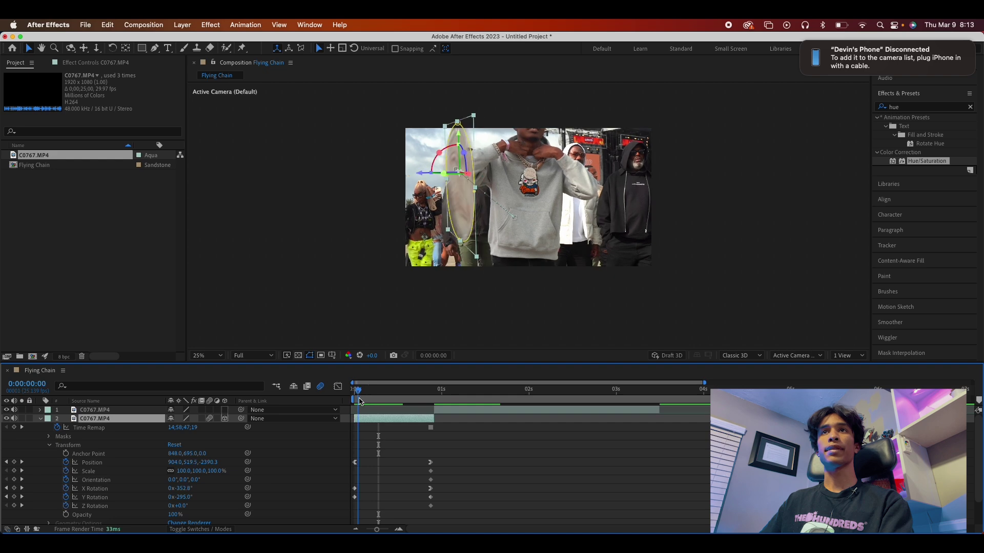
pyautogui.click(459, 450)
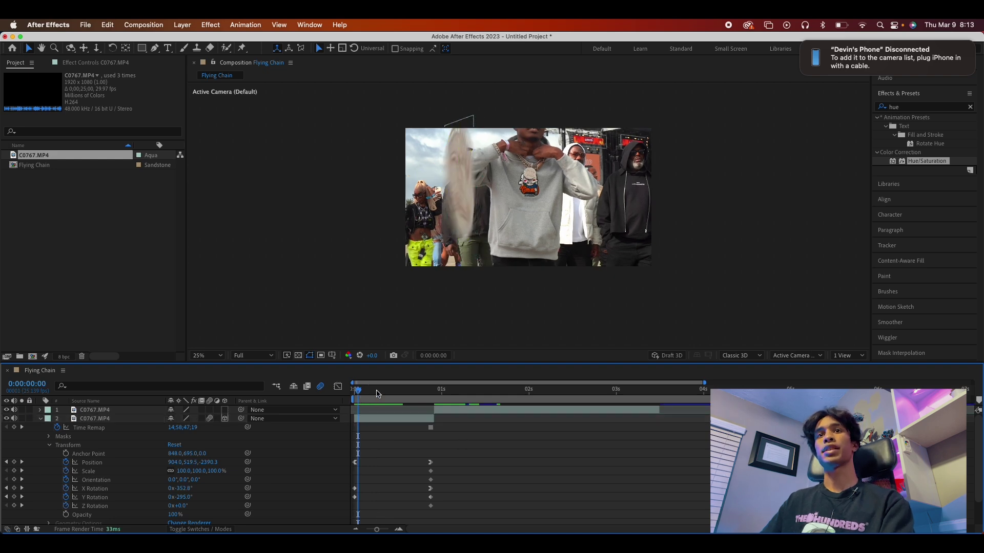
pyautogui.moveTo(360, 394); pyautogui.dragTo(334, 407)
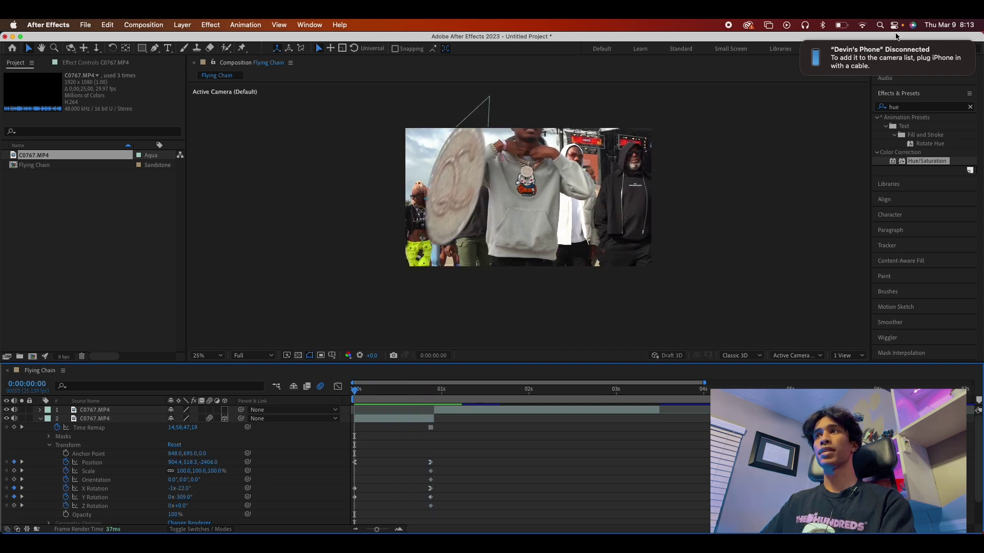
# Step: Apply the Glow effect to the pendant layer with Glow Radius 97.0 and Glow Threshold 60.4%
pyautogui.click(970, 107)
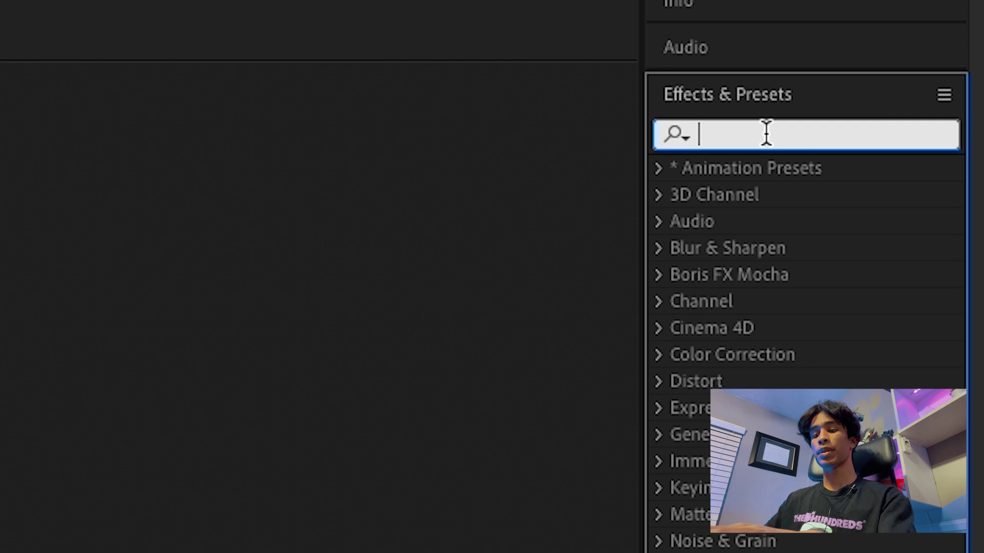
pyautogui.write('go')
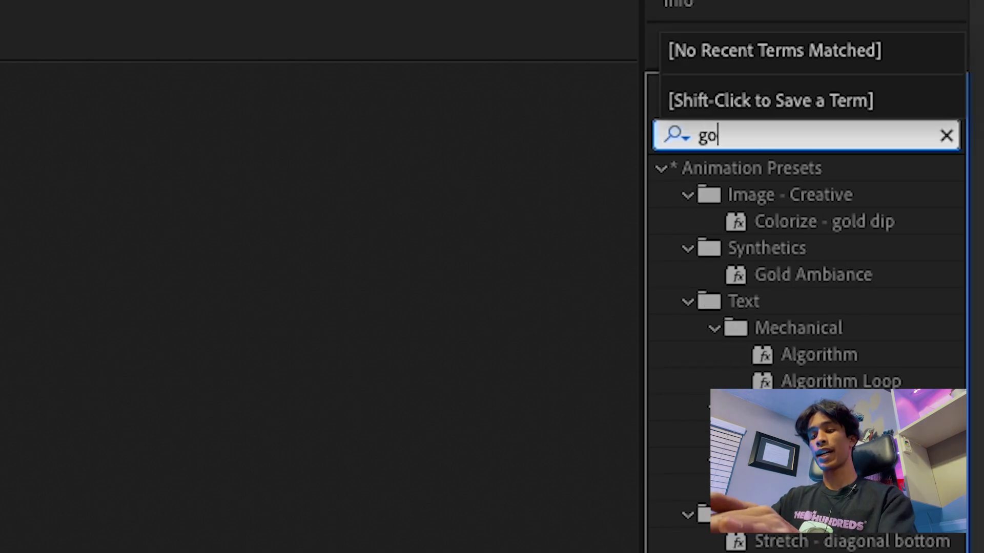
pyautogui.press('BackSpace')
pyautogui.write('low')
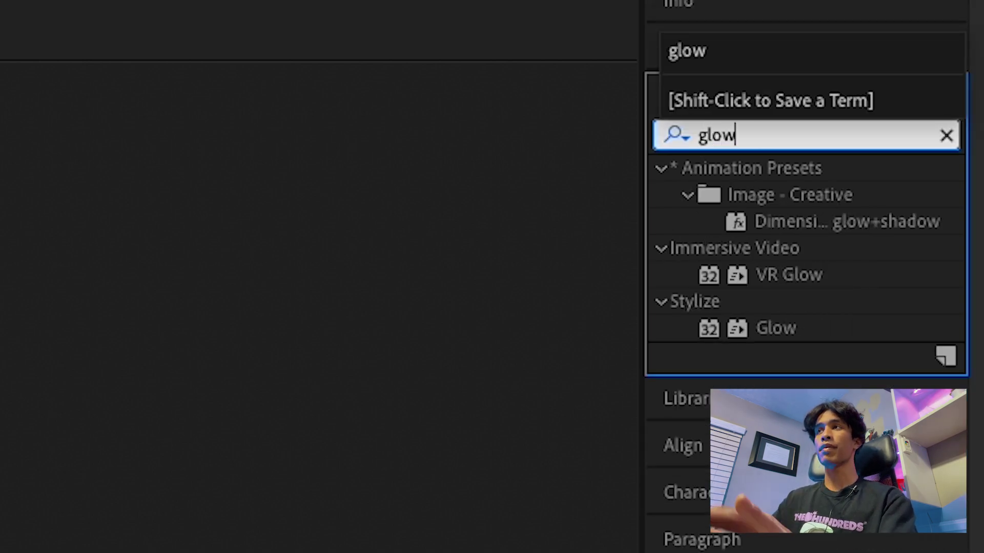
pyautogui.moveTo(815, 329); pyautogui.dragTo(390, 419)
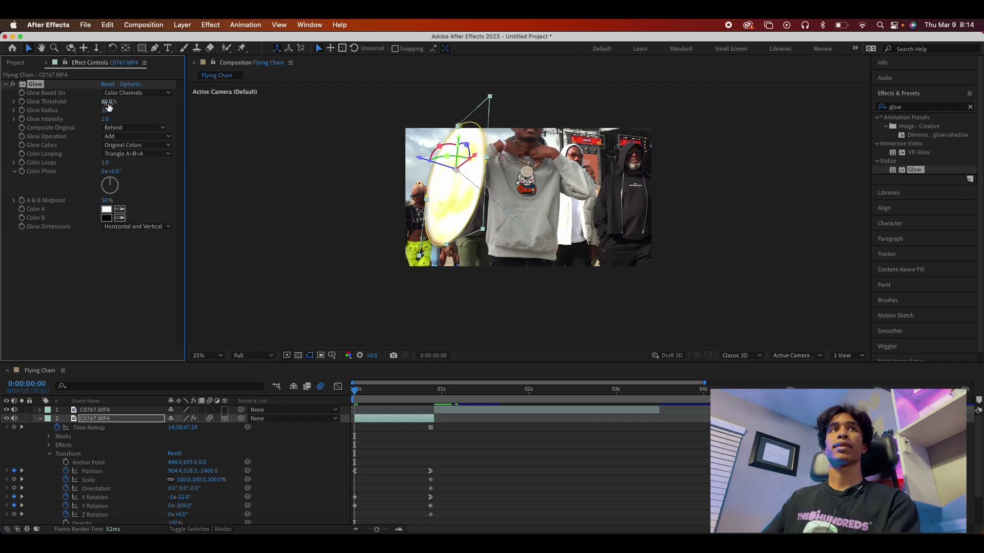
pyautogui.moveTo(106, 112); pyautogui.dragTo(146, 104)
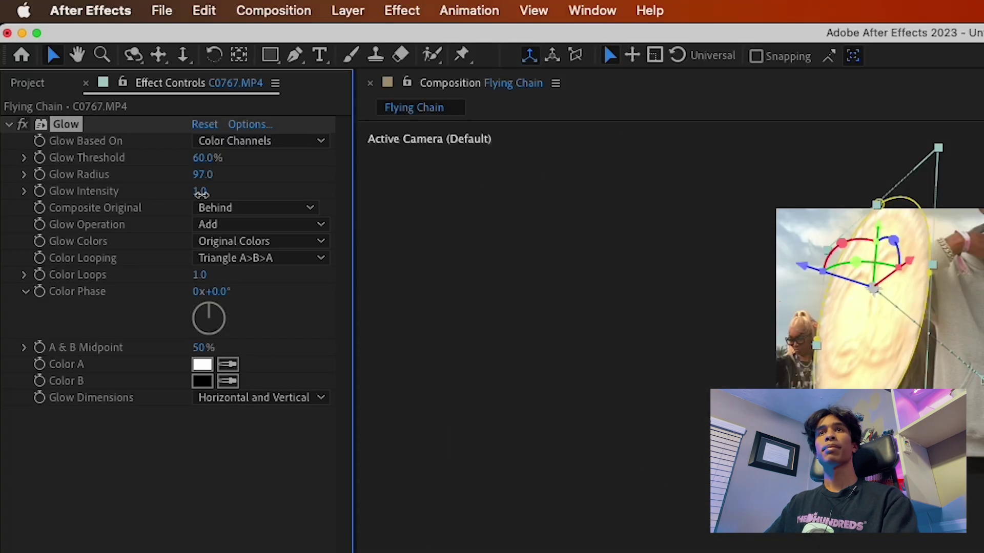
pyautogui.moveTo(209, 164)
pyautogui.mouseDown()
pyautogui.moveTo(225, 163)
pyautogui.moveTo(210, 163)
pyautogui.mouseUp()
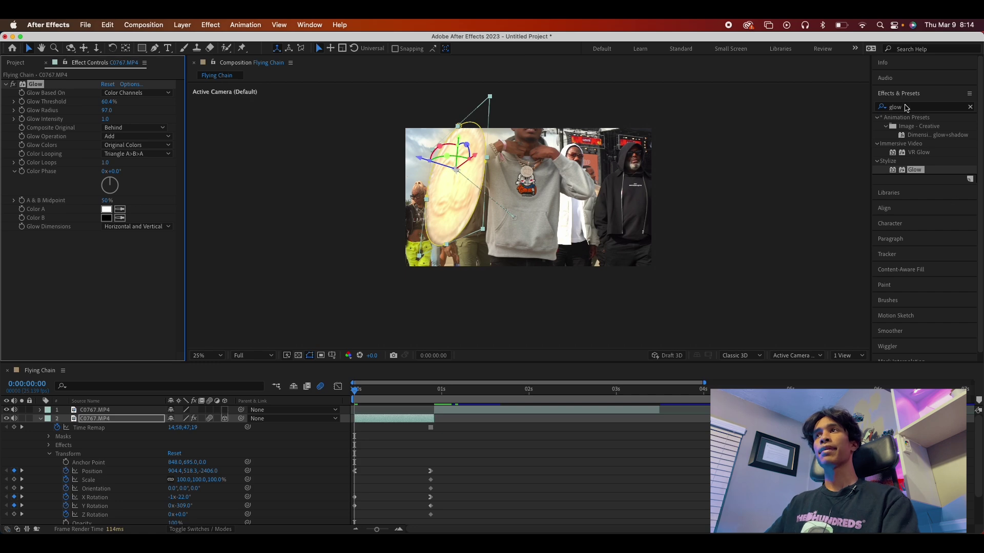
# Step: Find the Hue/Saturation effect and apply it to the pendant layer below Glow
pyautogui.click(905, 107)
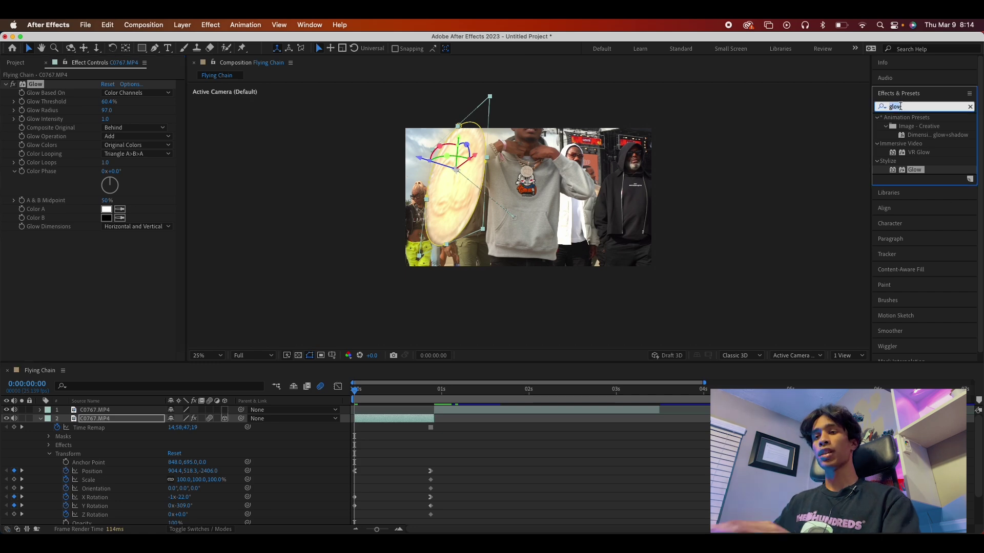
pyautogui.write('hue')
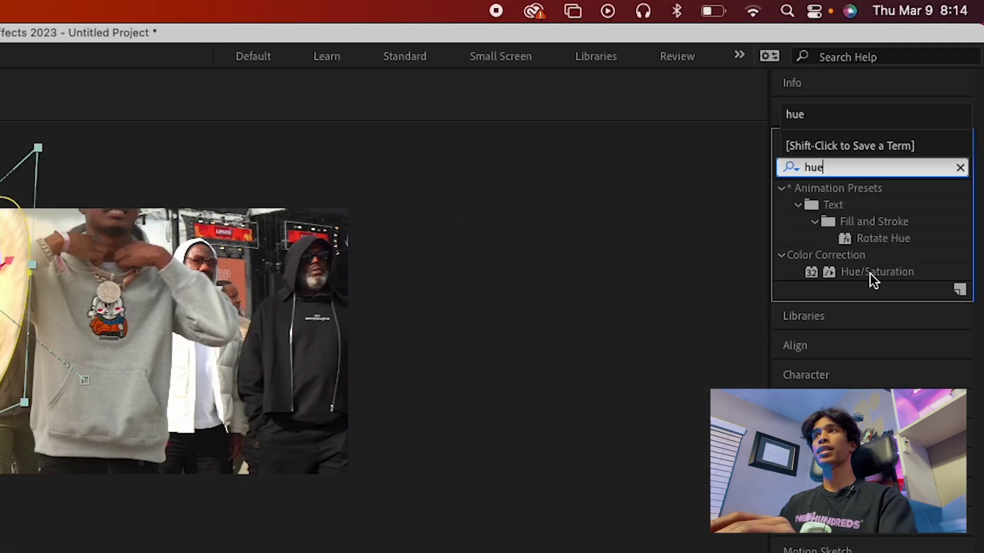
pyautogui.moveTo(870, 273); pyautogui.dragTo(367, 423)
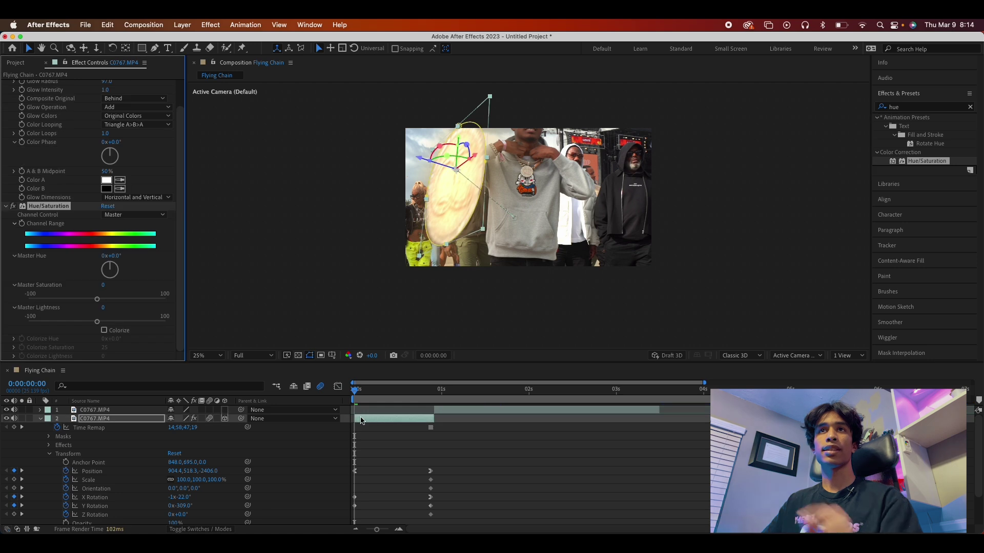
# Step: Lower the pendant layer's Master Saturation to -44 and preview the flight
pyautogui.moveTo(97, 300); pyautogui.dragTo(64, 310)
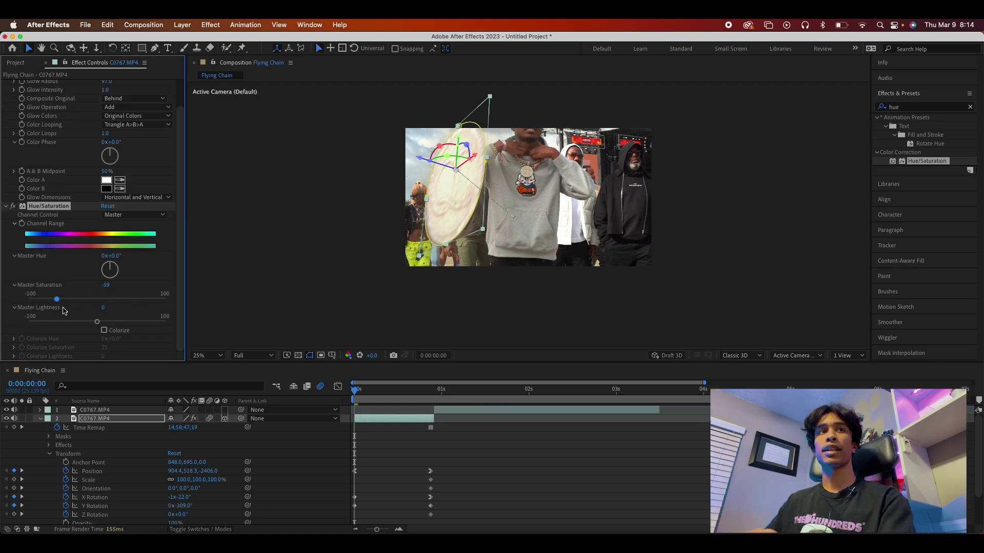
pyautogui.click(347, 403)
pyautogui.press('space')
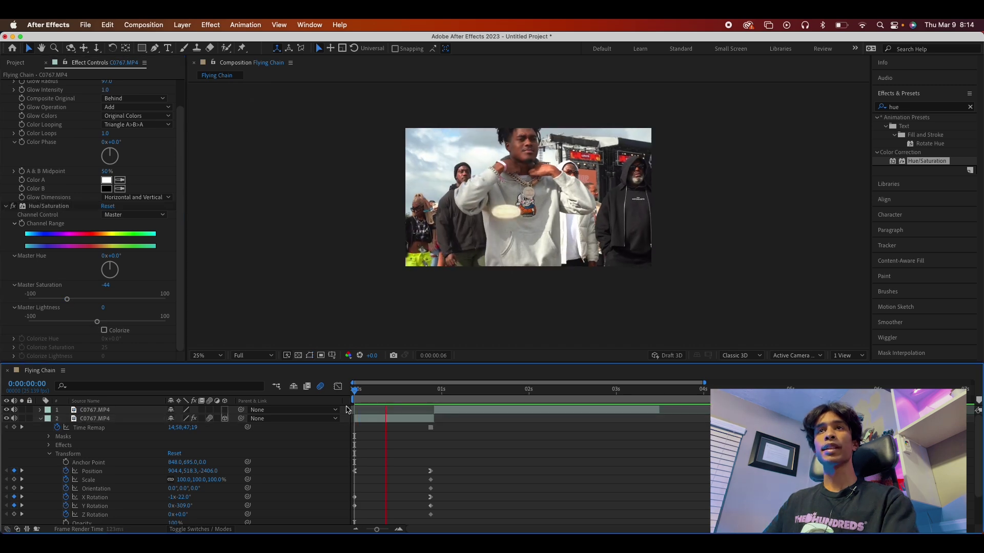
pyautogui.press('space')
# Step: Keyframe Glow Threshold and Glow Intensity from 0:00:00:18, dropping Intensity to 0.0 by the landing, and set the first frame's Intensity to 1.5 and Radius to 119.0
pyautogui.moveTo(449, 391); pyautogui.dragTo(407, 392)
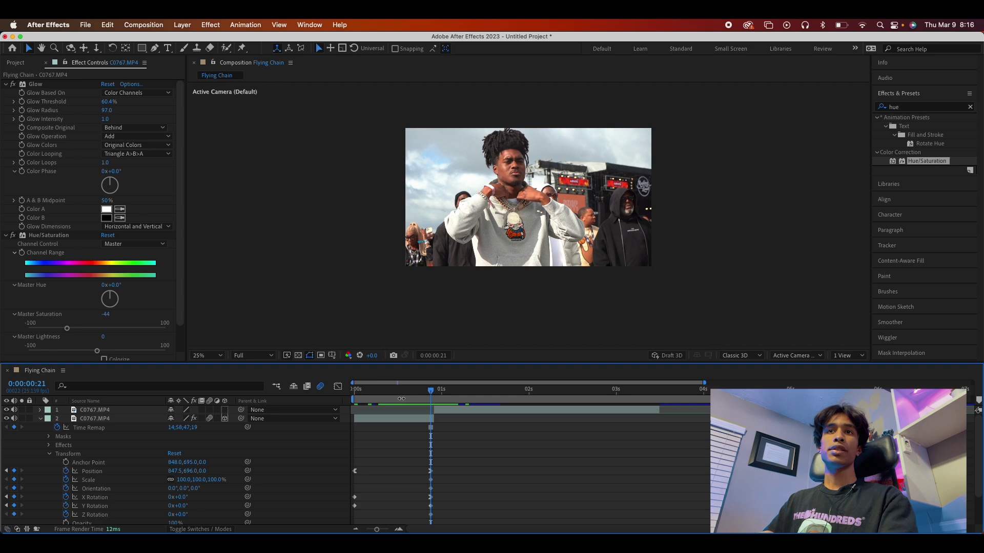
pyautogui.moveTo(428, 392)
pyautogui.mouseDown()
pyautogui.moveTo(400, 393)
pyautogui.moveTo(420, 394)
pyautogui.mouseUp()
pyautogui.click(409, 417)
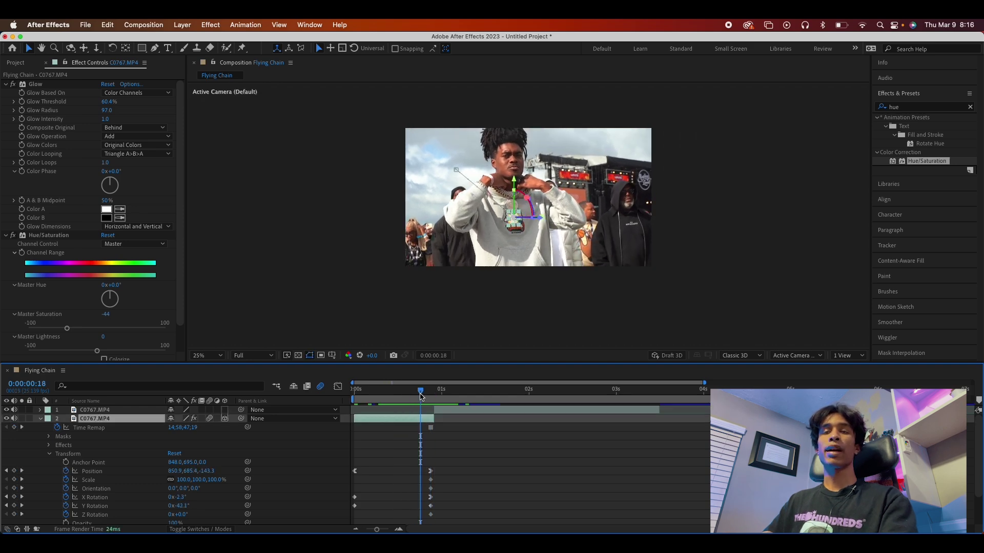
pyautogui.click(22, 104)
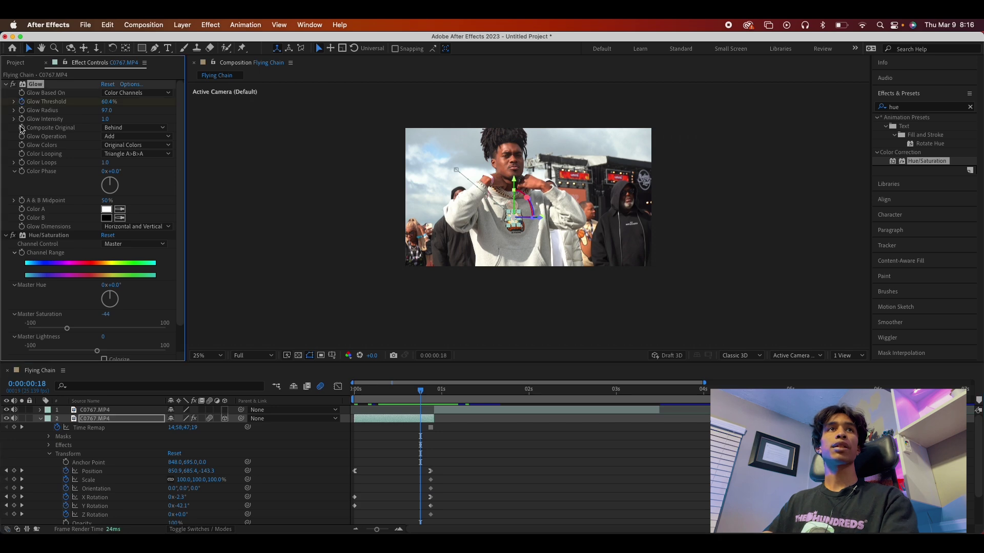
pyautogui.moveTo(420, 390); pyautogui.dragTo(433, 389)
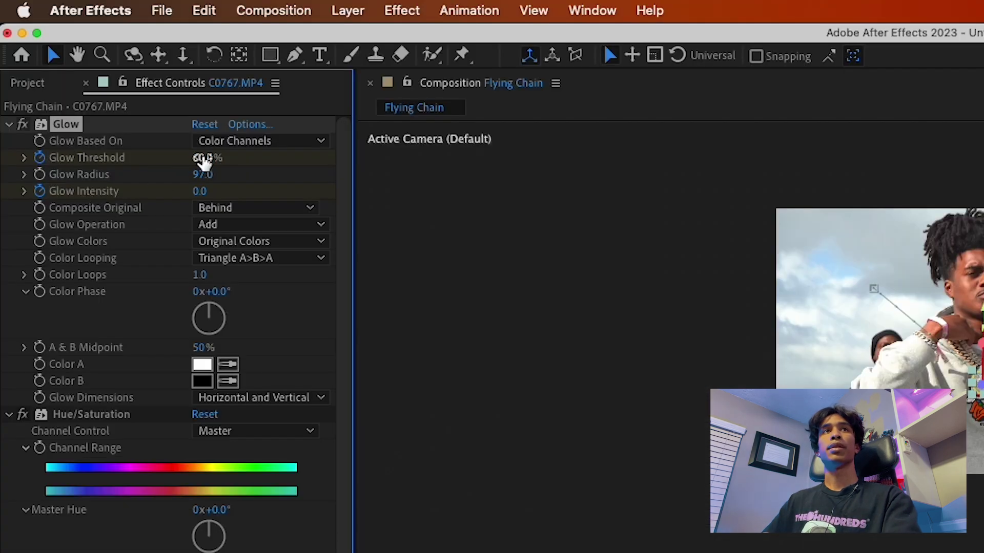
pyautogui.moveTo(199, 157); pyautogui.dragTo(197, 158)
pyautogui.moveTo(420, 391); pyautogui.dragTo(309, 411)
pyautogui.click(371, 418)
# Step: Find the CC Radial Fast Blur effect, apply it to the pendant layer, and preview the flight
pyautogui.click(969, 107)
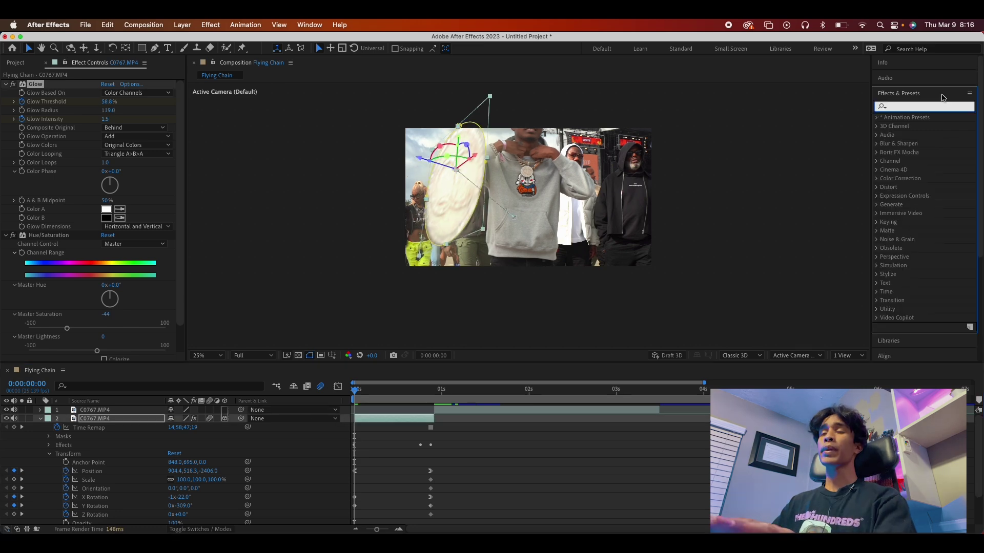
pyautogui.write('radia')
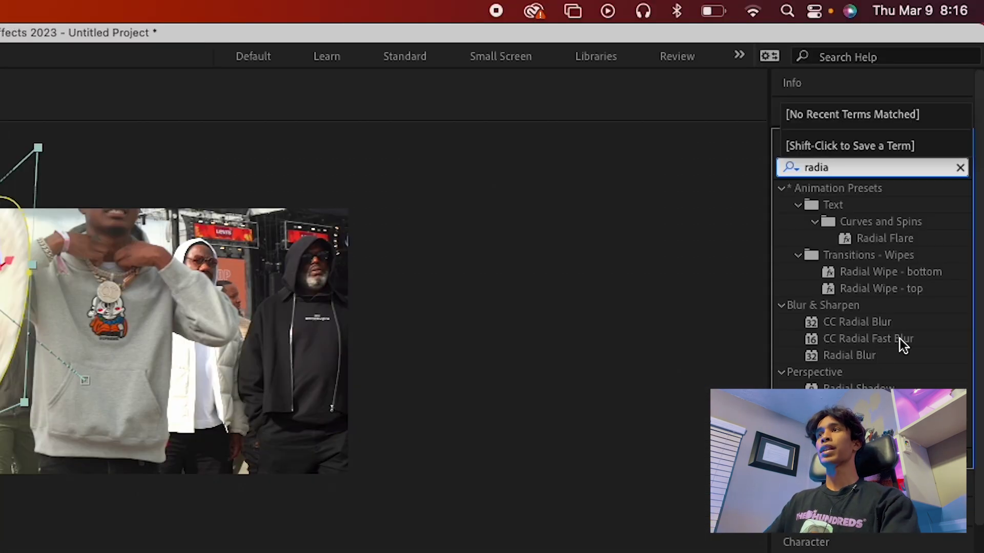
pyautogui.moveTo(938, 196); pyautogui.dragTo(895, 217)
pyautogui.moveTo(816, 379); pyautogui.dragTo(413, 418)
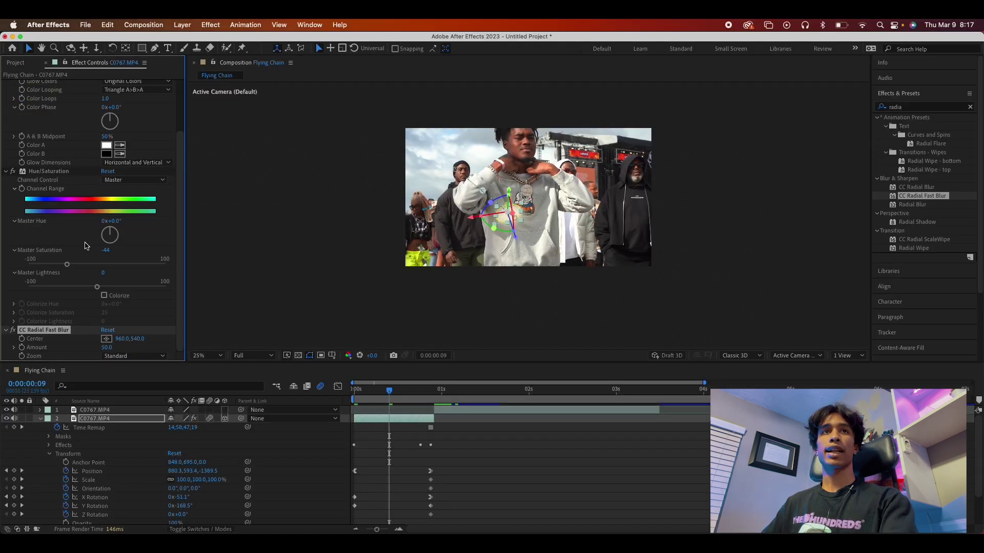
pyautogui.click(85, 246)
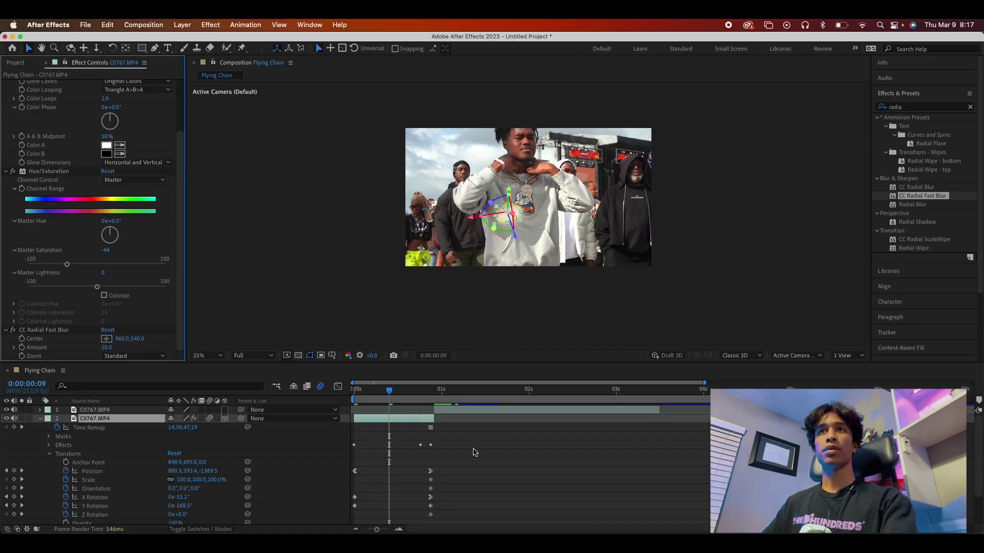
pyautogui.click(472, 439)
pyautogui.press('space')
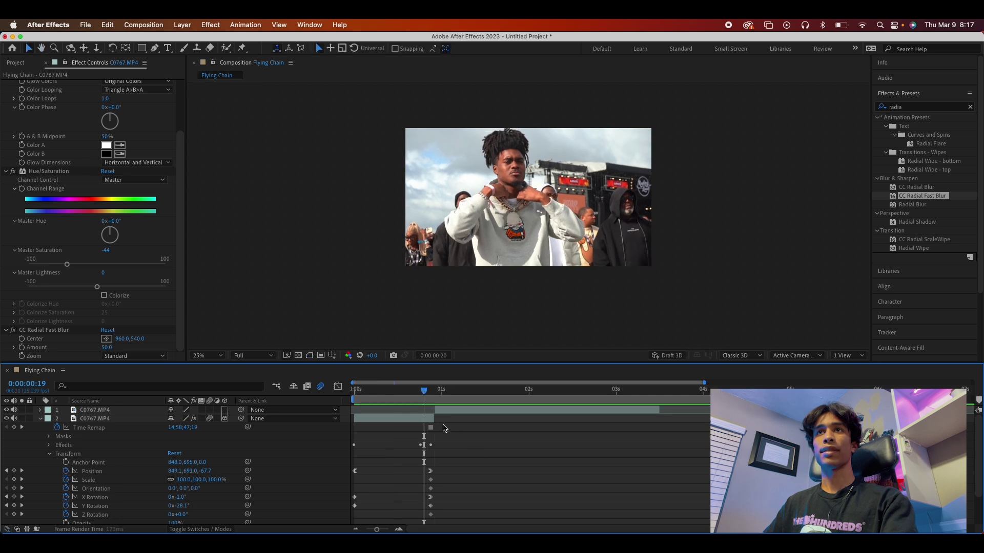
# Step: Set the pendant's CC Radial Fast Blur Amount to 0.0 and keyframe it at 0:00:00:17
pyautogui.moveTo(424, 394); pyautogui.dragTo(410, 410)
pyautogui.click(415, 418)
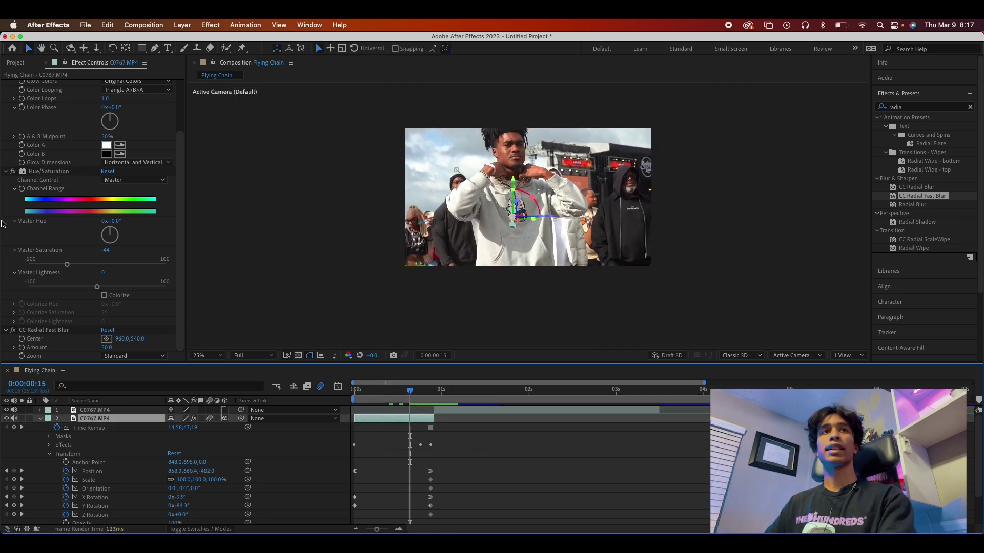
pyautogui.moveTo(107, 348); pyautogui.dragTo(69, 350)
pyautogui.click(109, 381)
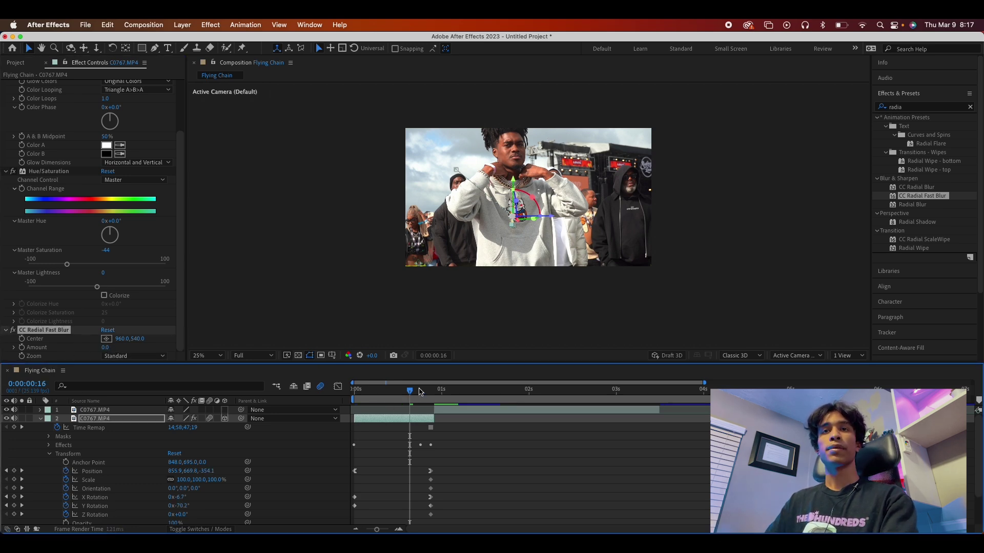
pyautogui.press('pagedown')
pyautogui.press('pagedown')
pyautogui.click(22, 349)
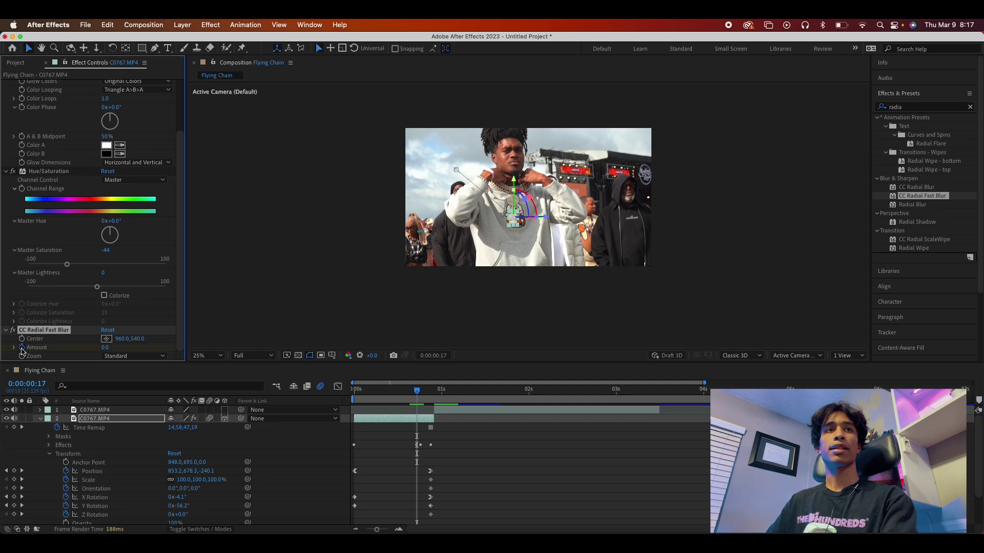
# Step: Keyframe the radial blur Amount at about 66 on 0:00:00:19 and back to 0.0 on 0:00:00:22
pyautogui.moveTo(415, 394); pyautogui.dragTo(424, 394)
pyautogui.press('=')
pyautogui.press('=')
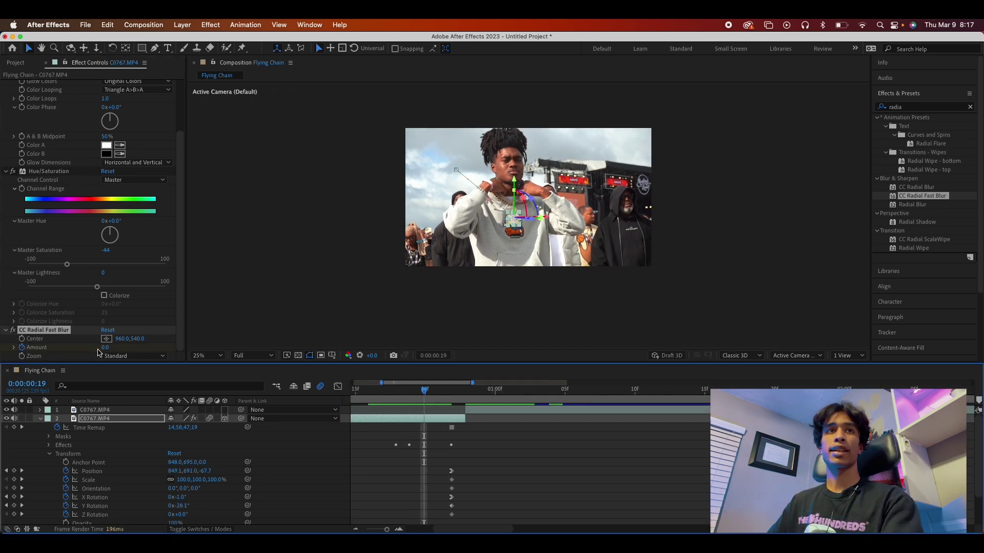
pyautogui.moveTo(104, 348); pyautogui.dragTo(130, 343)
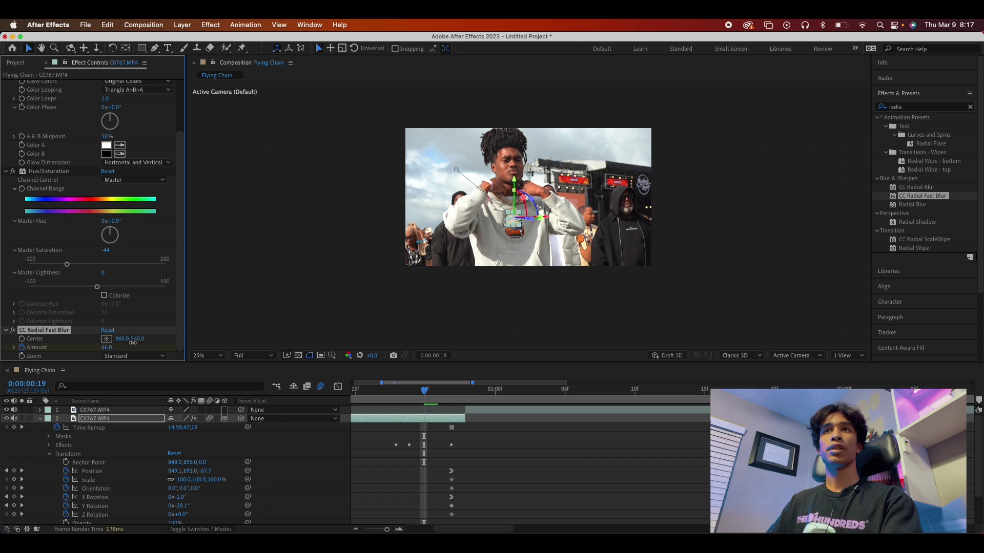
pyautogui.moveTo(420, 393); pyautogui.dragTo(460, 397)
pyautogui.moveTo(109, 347); pyautogui.dragTo(102, 346)
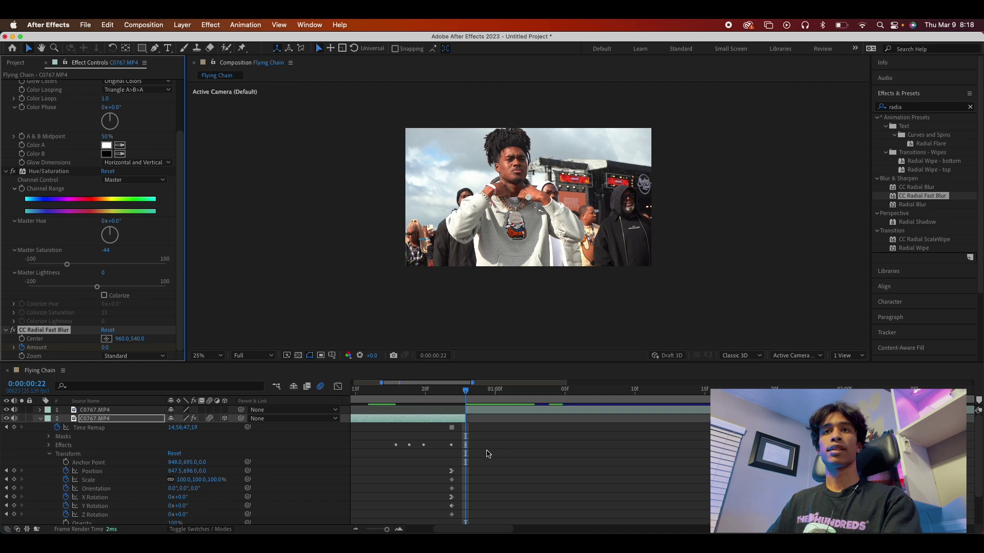
# Step: Preview the radial blur around the pendant's landing, and play the whole flight from the first frame
pyautogui.moveTo(457, 392); pyautogui.dragTo(366, 394)
pyautogui.press('space')
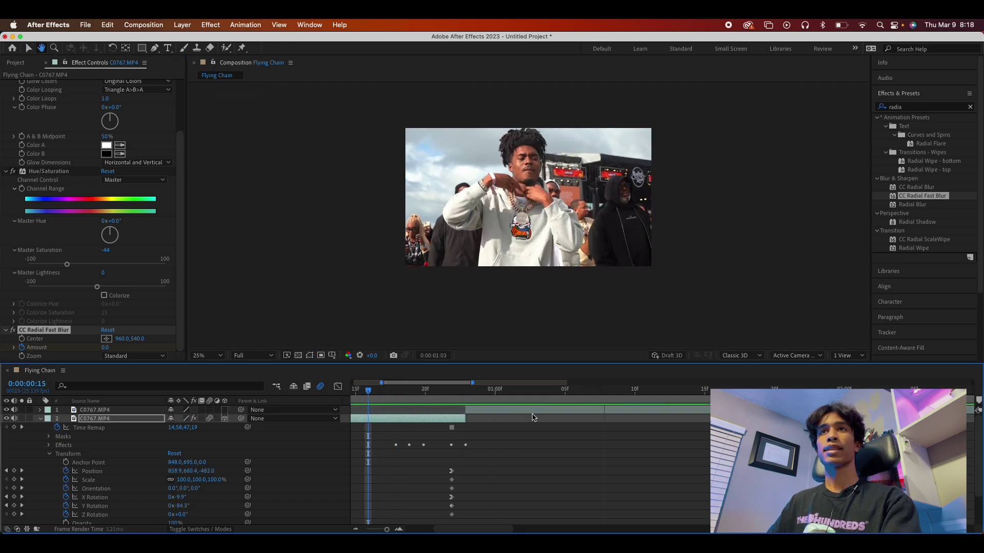
pyautogui.click(451, 395)
pyautogui.press('.')
pyautogui.moveTo(450, 397); pyautogui.dragTo(348, 417)
pyautogui.press('space')
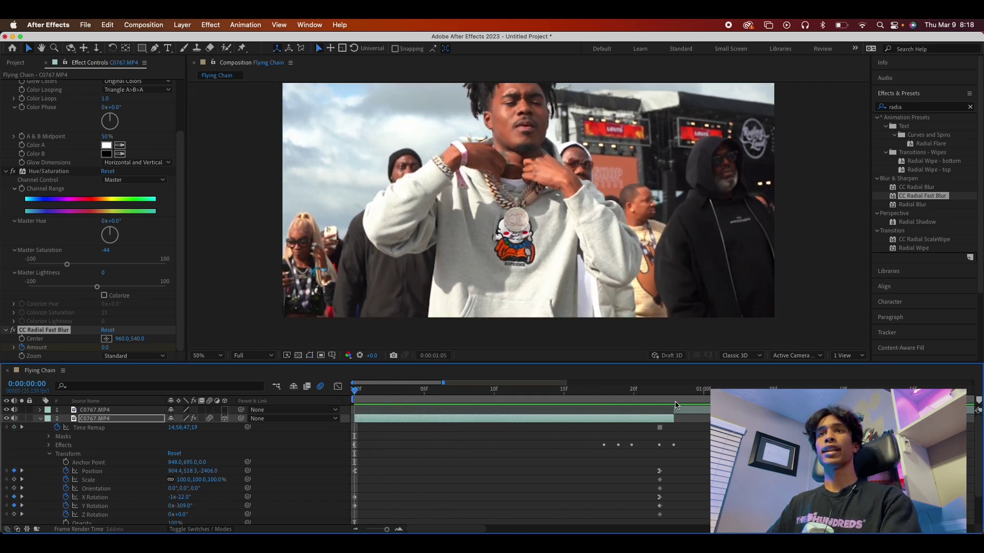
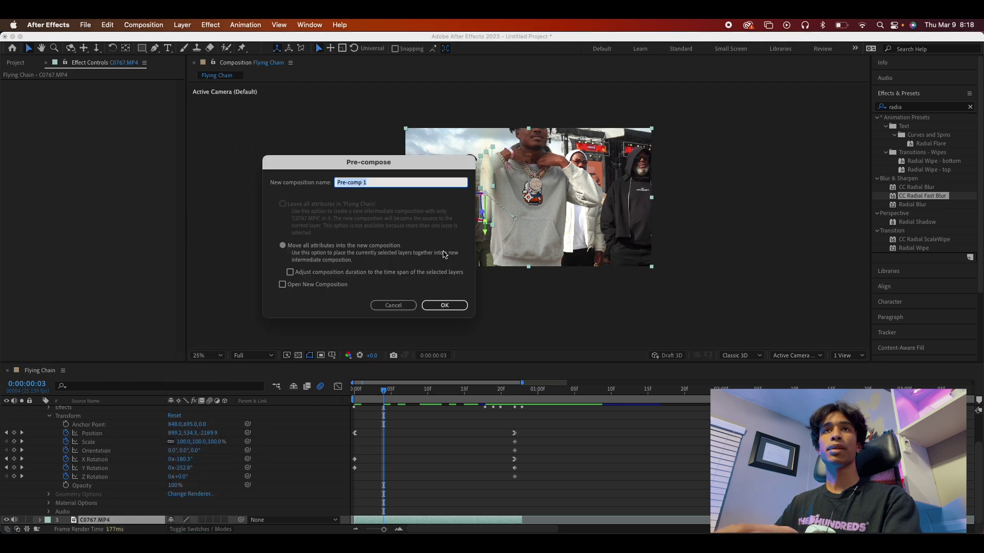
# Step: Pre-compose all the footage layers into a new composition named "Base layer", moving all attributes into it
pyautogui.write('Base layer')
pyautogui.press('Return')
# Step: Add a two-node 50mm camera layer named "Billy" to the Flying Chain composition
pyautogui.click(184, 25)
pyautogui.moveTo(195, 39)
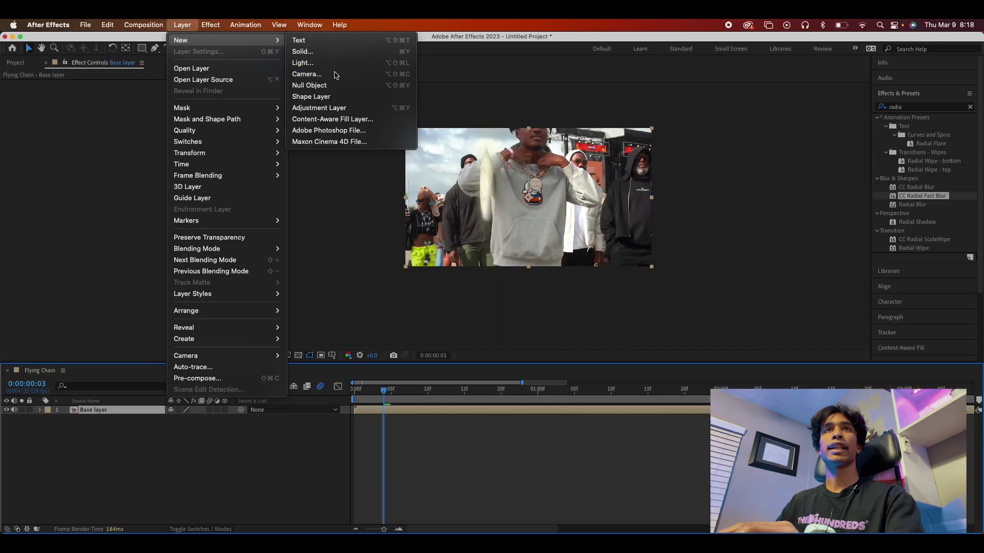
pyautogui.click(635, 104)
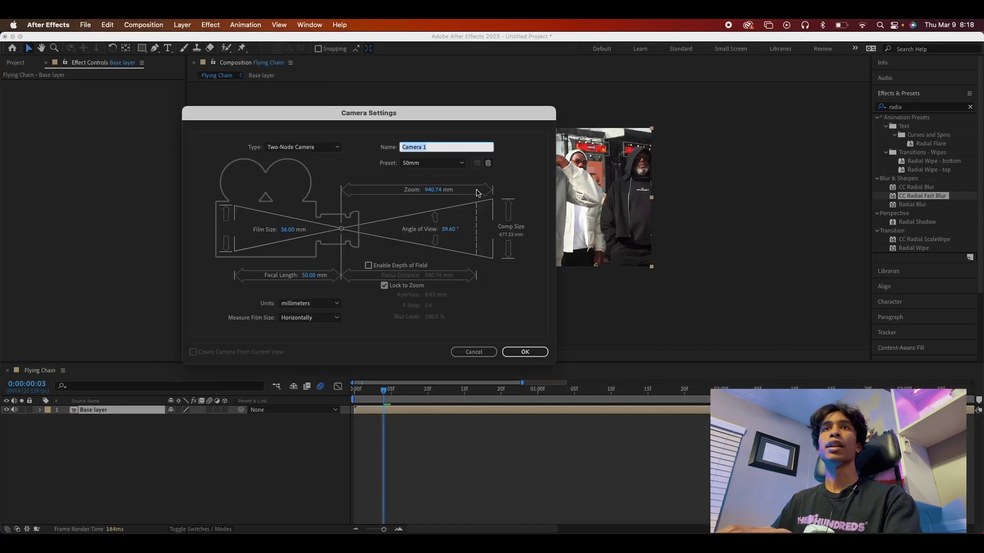
pyautogui.write('Billy')
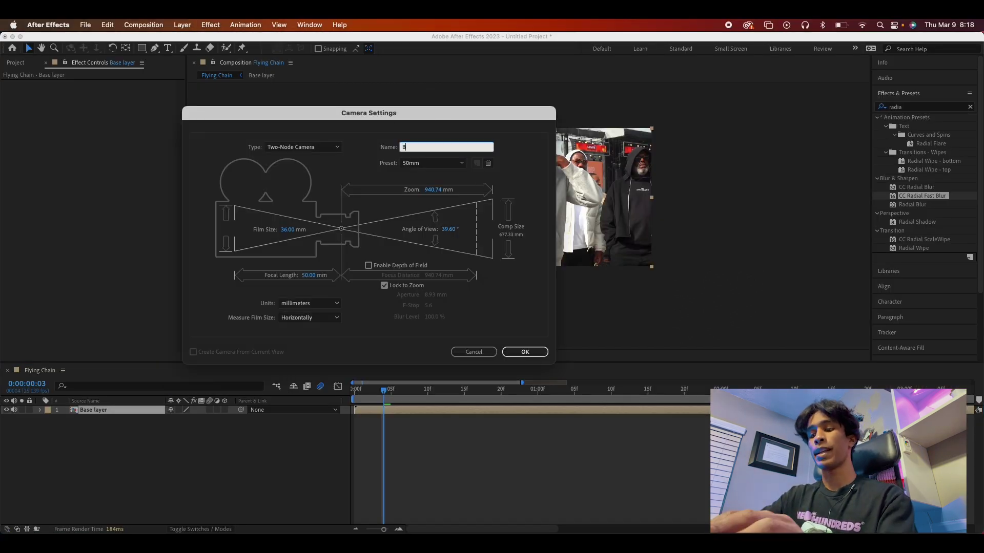
pyautogui.press('Return')
# Step: Keyframe the camera's Orientation and X, Y and Z Rotation at 0:00:00:21
pyautogui.click(369, 390)
pyautogui.press('space')
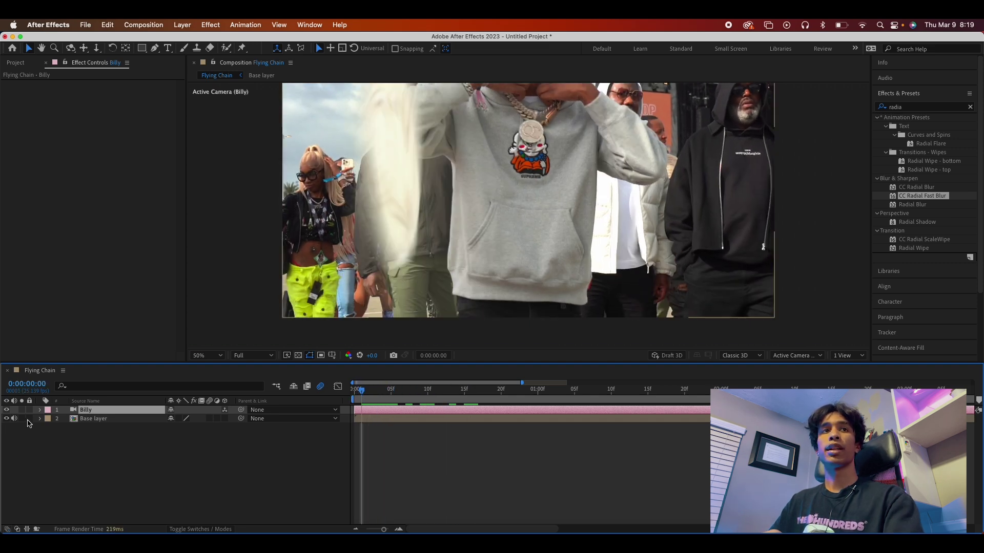
pyautogui.click(40, 409)
pyautogui.click(49, 419)
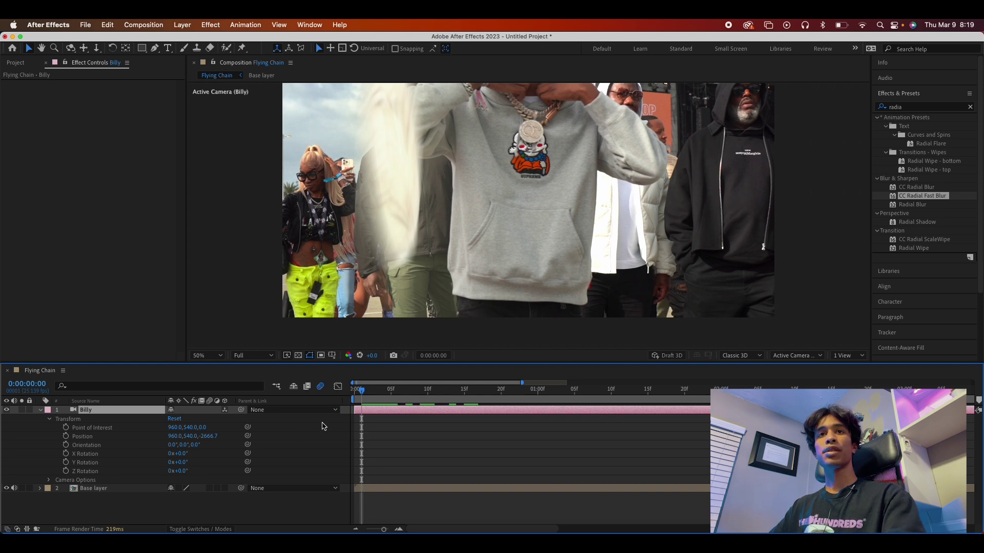
pyautogui.moveTo(369, 396); pyautogui.dragTo(513, 395)
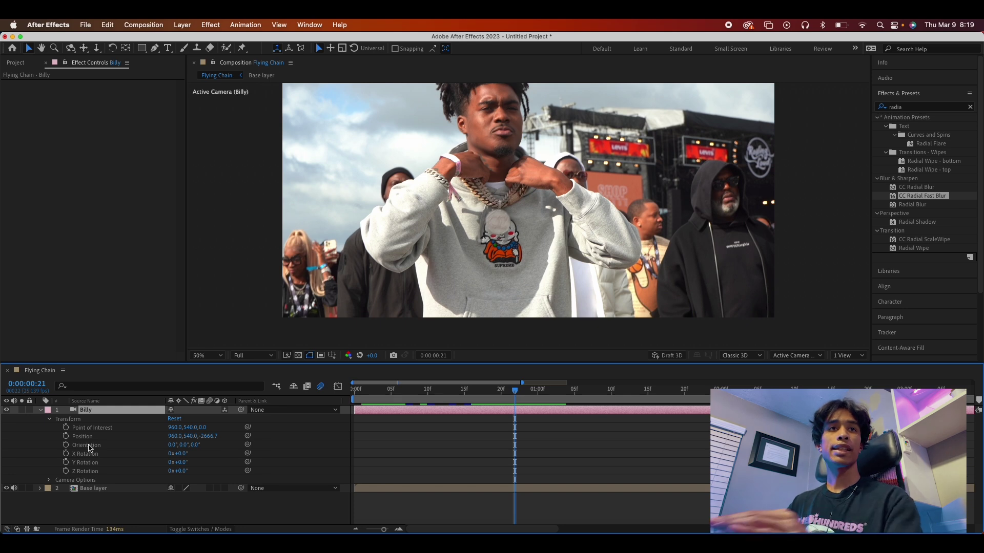
pyautogui.click(66, 445)
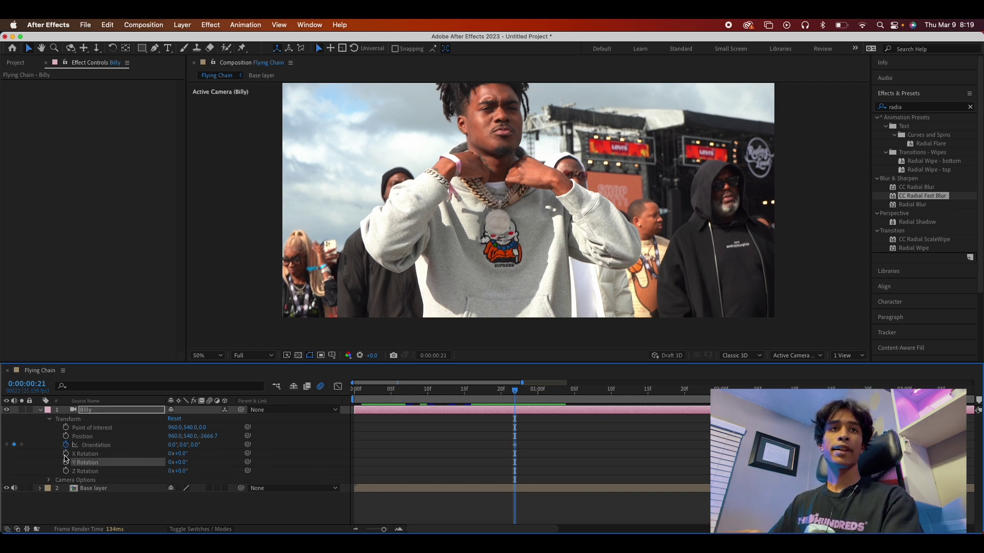
pyautogui.click(66, 453)
pyautogui.click(66, 463)
pyautogui.click(66, 471)
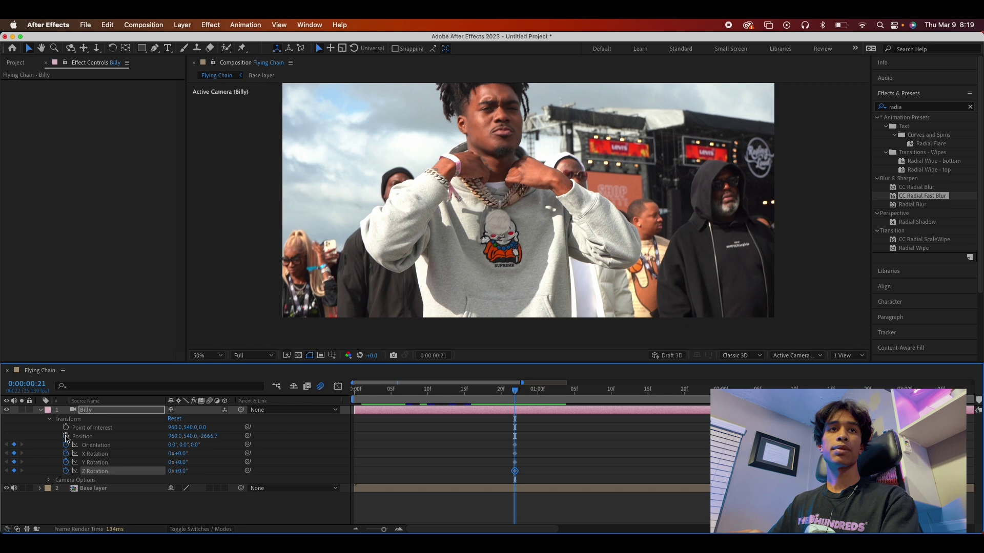
# Step: Keyframe the camera's Position at 0:00:00:21, undo the Point of Interest keyframe, and return to 0:00:00:00
pyautogui.click(66, 436)
pyautogui.click(66, 428)
pyautogui.moveTo(506, 393); pyautogui.dragTo(260, 420)
pyautogui.press('super+z')
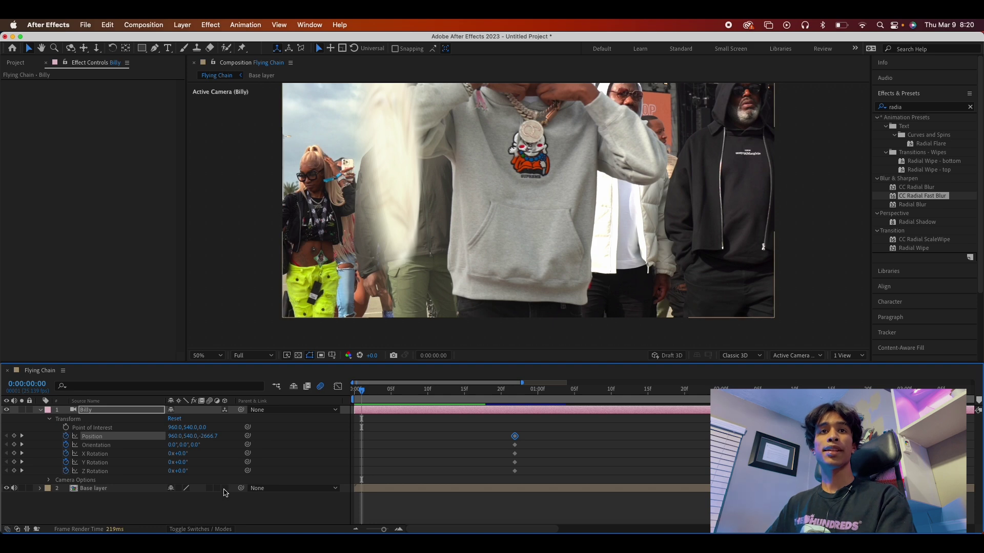
# Step: Make Base layer 3D, set the camera's opening Position Z to -649.7 and Z Orientation to 47.0°, and preview the move
pyautogui.click(97, 489)
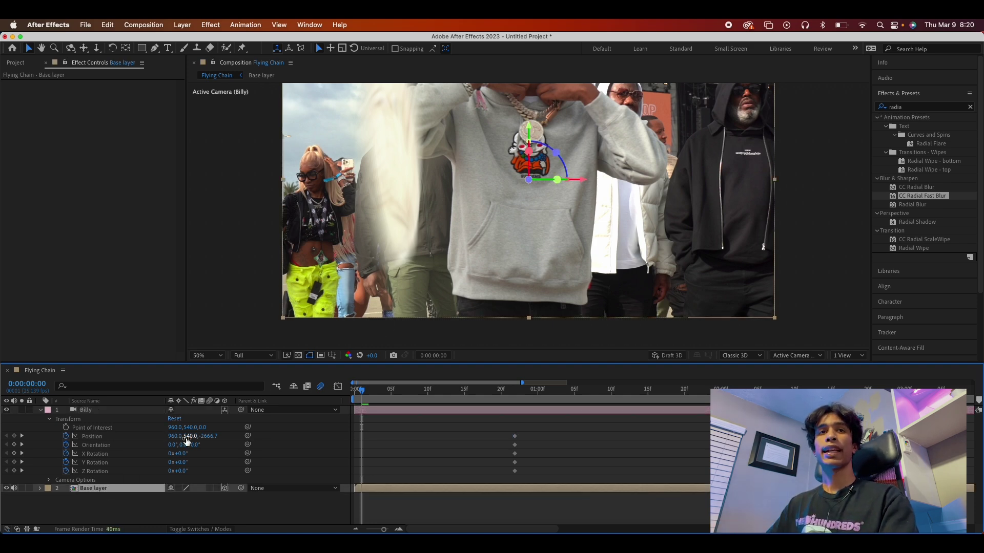
pyautogui.moveTo(208, 436); pyautogui.dragTo(332, 442)
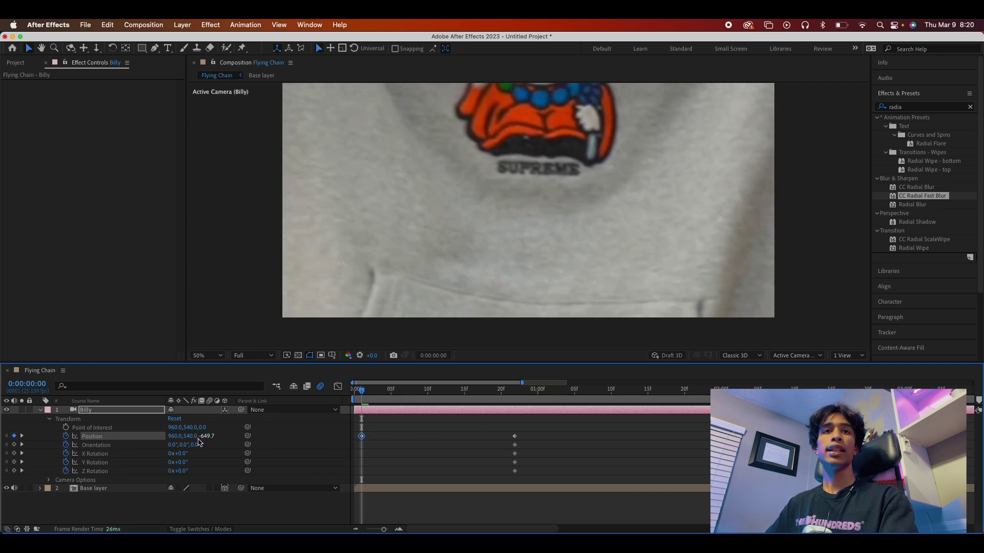
pyautogui.moveTo(196, 447); pyautogui.dragTo(215, 445)
pyautogui.press('space')
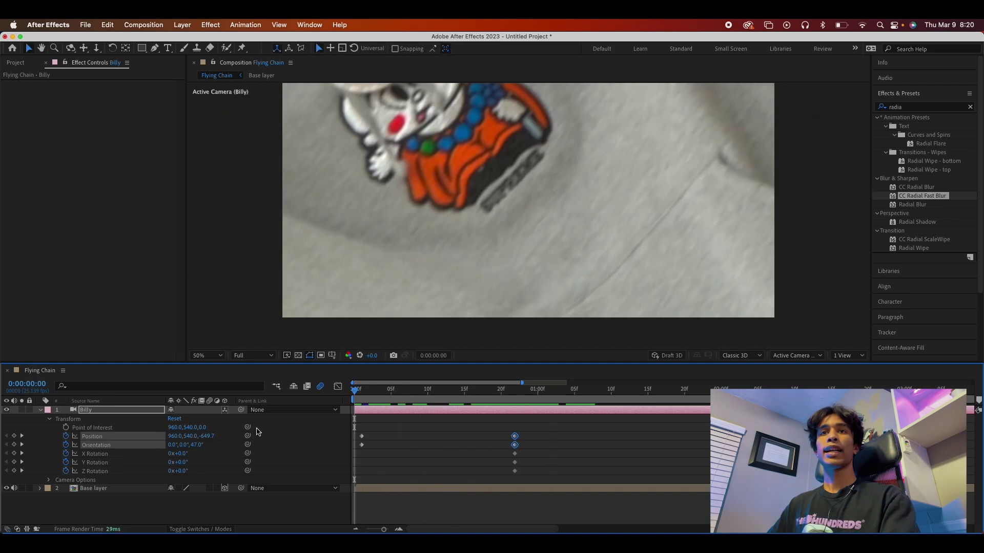
pyautogui.press('space')
pyautogui.press('space')
# Step: Extend the camera's Position and Orientation animation to 0:00:01:07, shape their speed curves into a fast start with a slow ease-out, and preview it
pyautogui.moveTo(550, 392); pyautogui.dragTo(479, 393)
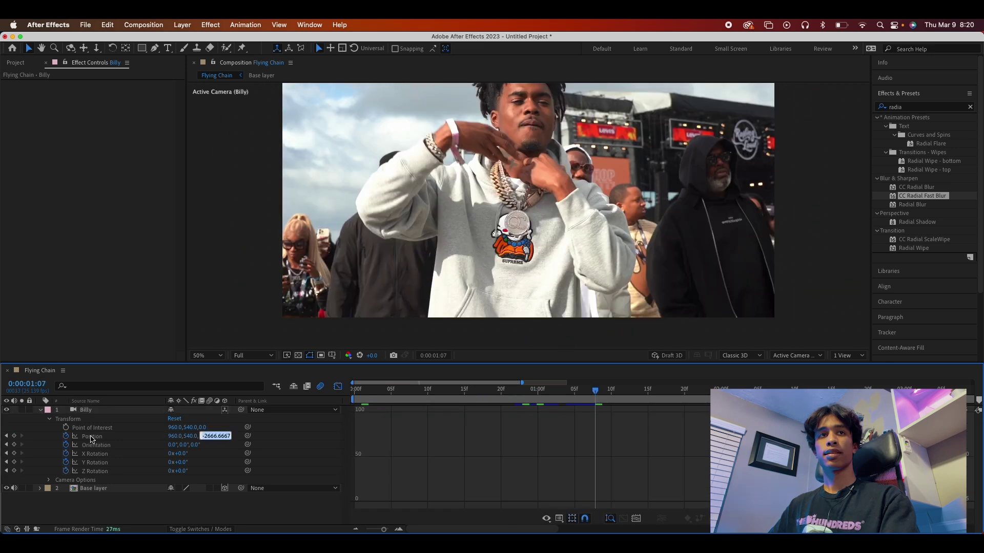
pyautogui.click(91, 437)
pyautogui.moveTo(515, 413); pyautogui.dragTo(467, 507)
pyautogui.click(95, 444)
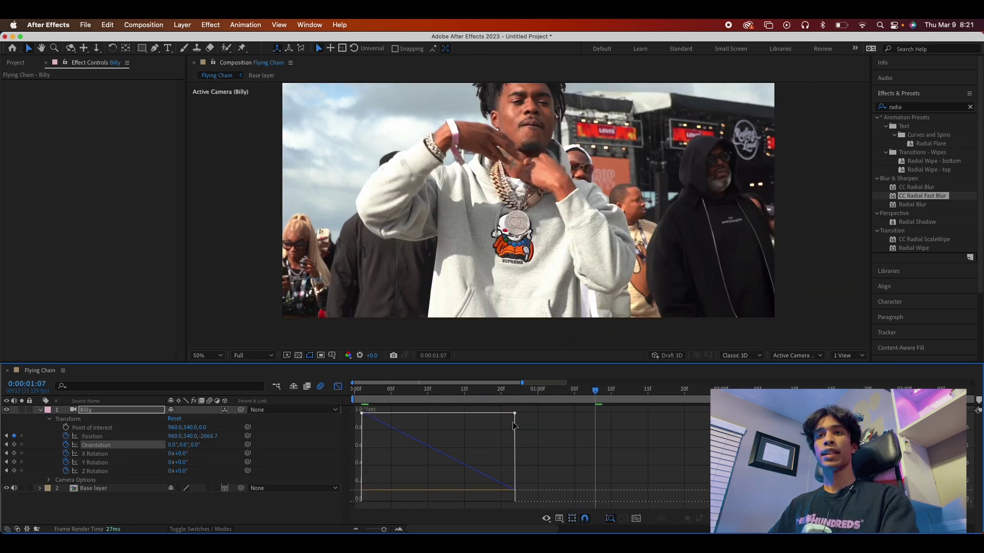
pyautogui.moveTo(505, 416); pyautogui.dragTo(517, 481)
pyautogui.press('space')
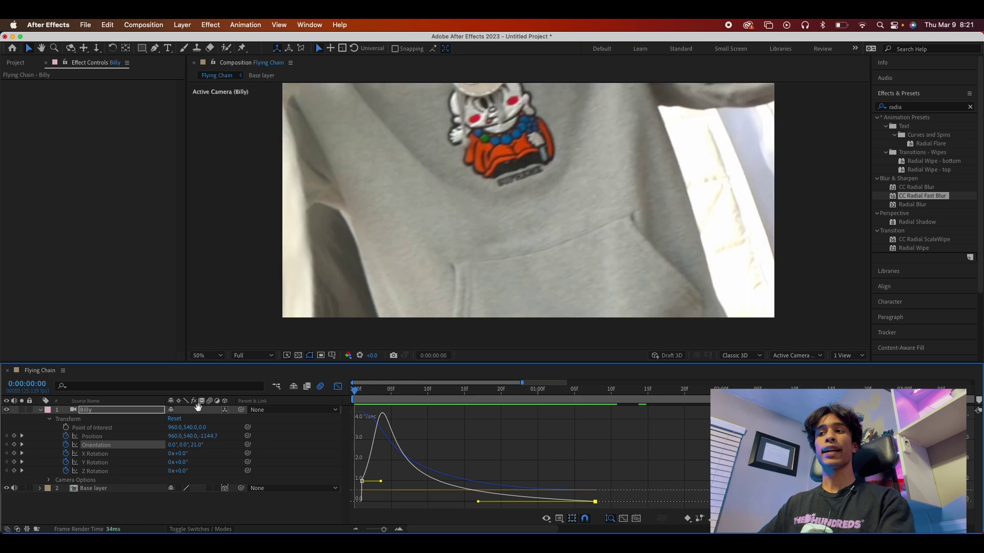
# Step: Apply Radial Blur to Base layer and centre it on the pendant at 870.0, 705.0
pyautogui.press('space')
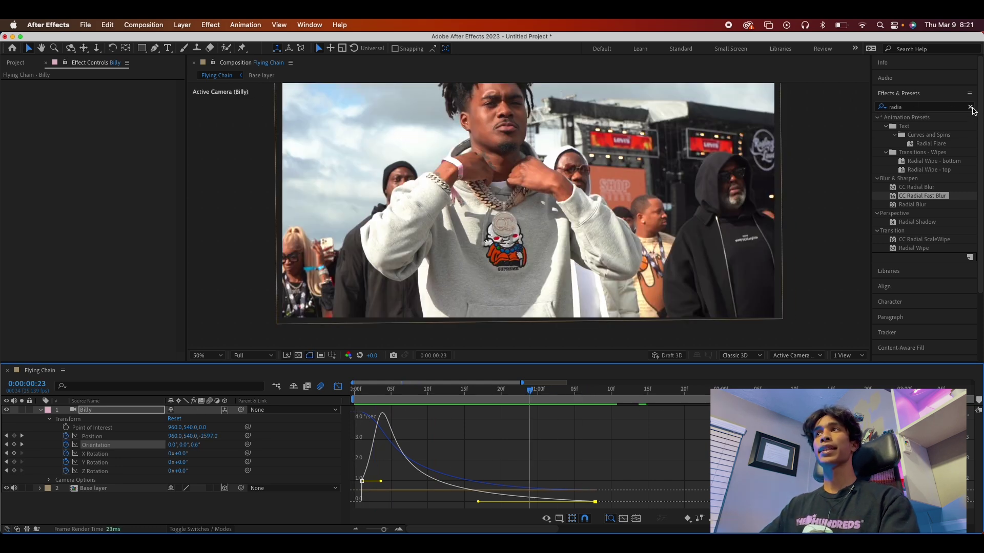
pyautogui.click(971, 108)
pyautogui.write('rad')
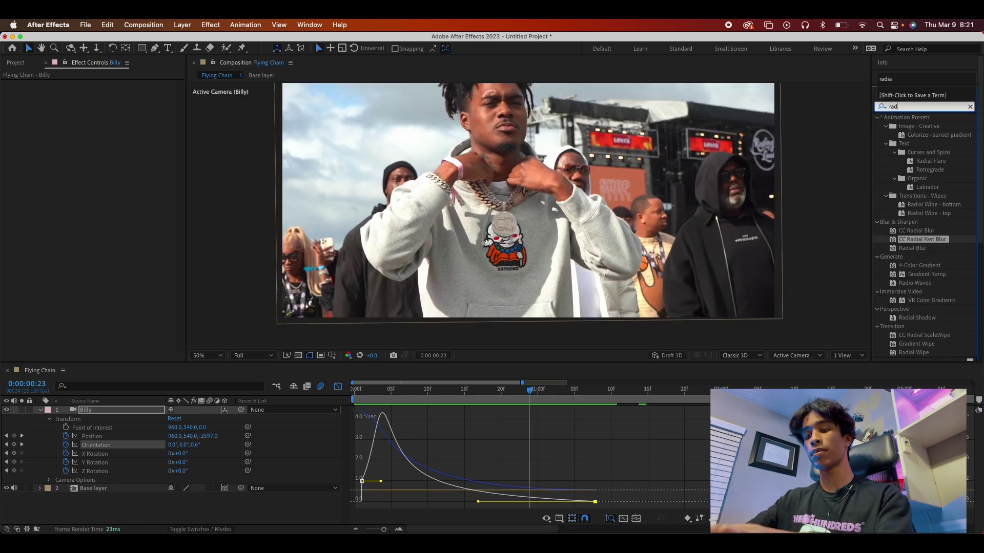
pyautogui.write('ia')
pyautogui.moveTo(912, 204); pyautogui.dragTo(514, 190)
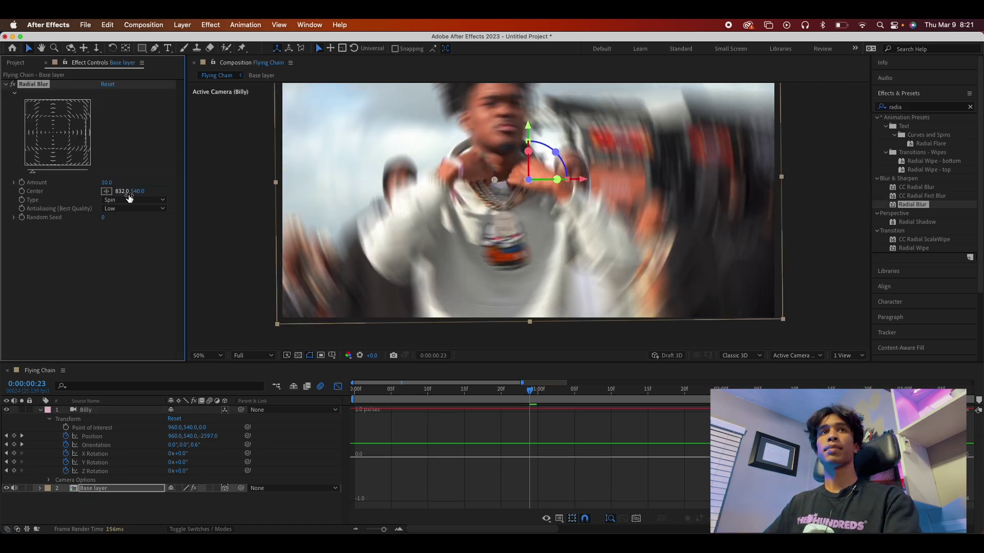
pyautogui.click(158, 188)
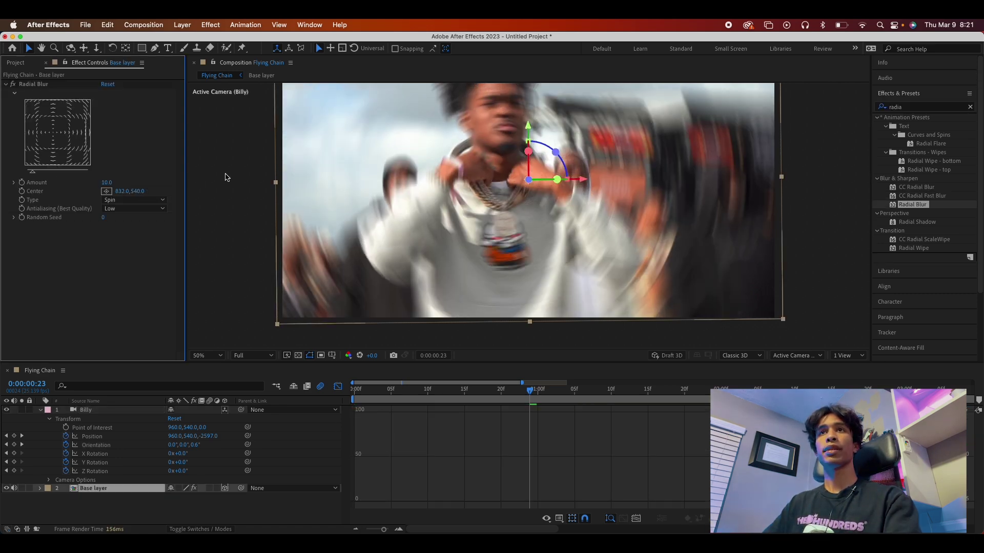
pyautogui.click(132, 191)
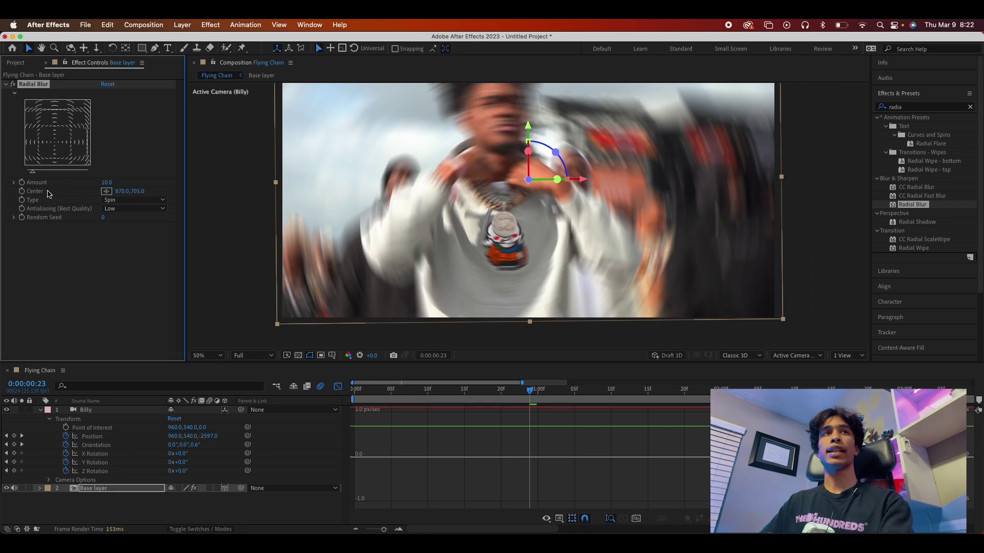
# Step: Keyframe Radial Blur's Amount at 0 on 0:00:00:16, 7.0 on 0:00:00:20 and 0 on 0:00:01:00
pyautogui.moveTo(108, 185); pyautogui.dragTo(108, 183)
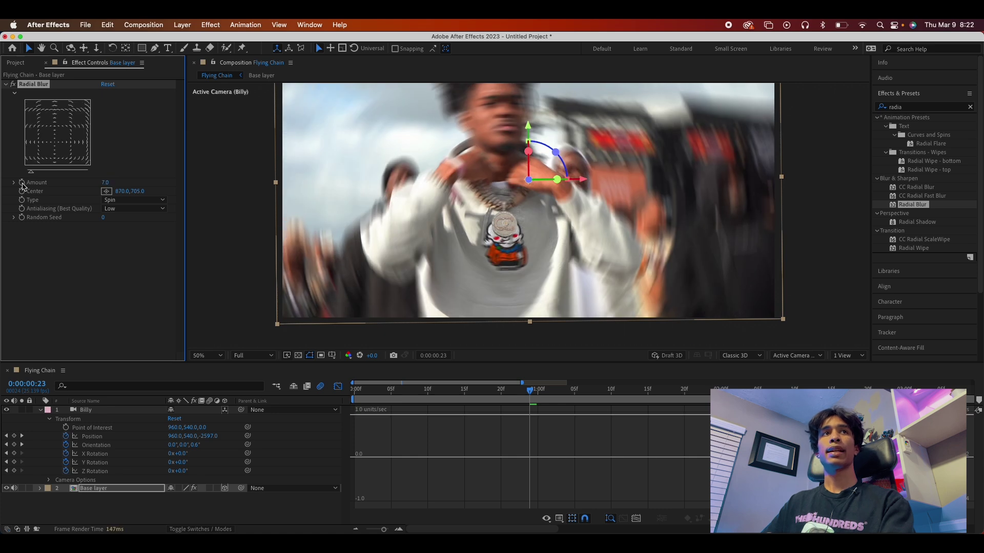
pyautogui.click(506, 393)
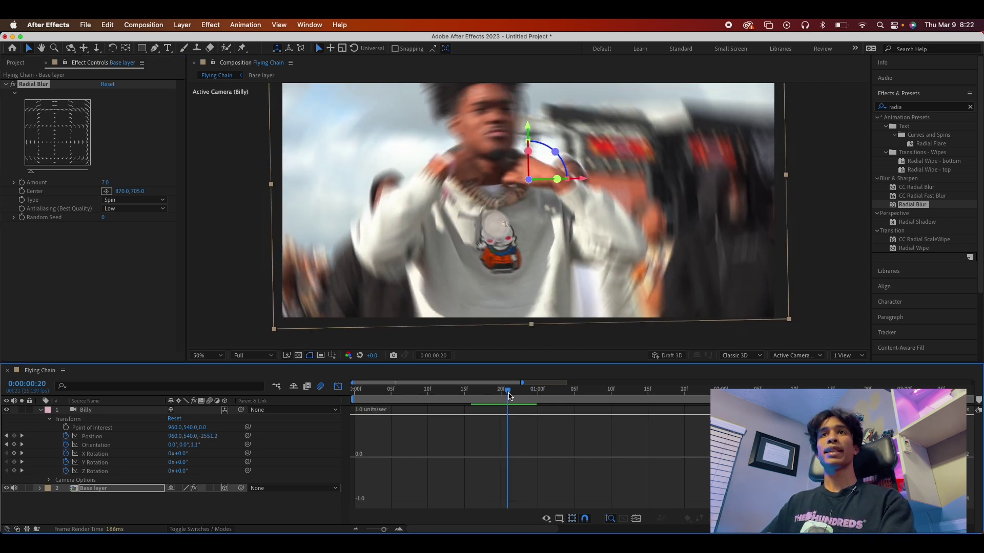
pyautogui.click(21, 182)
pyautogui.moveTo(517, 387); pyautogui.dragTo(476, 395)
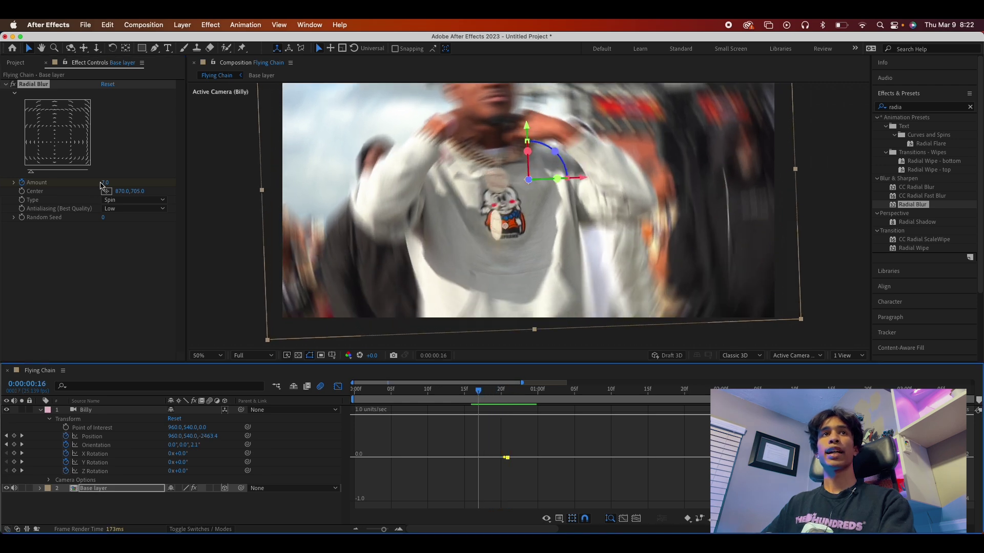
pyautogui.moveTo(98, 185); pyautogui.dragTo(66, 187)
pyautogui.moveTo(487, 396); pyautogui.dragTo(546, 393)
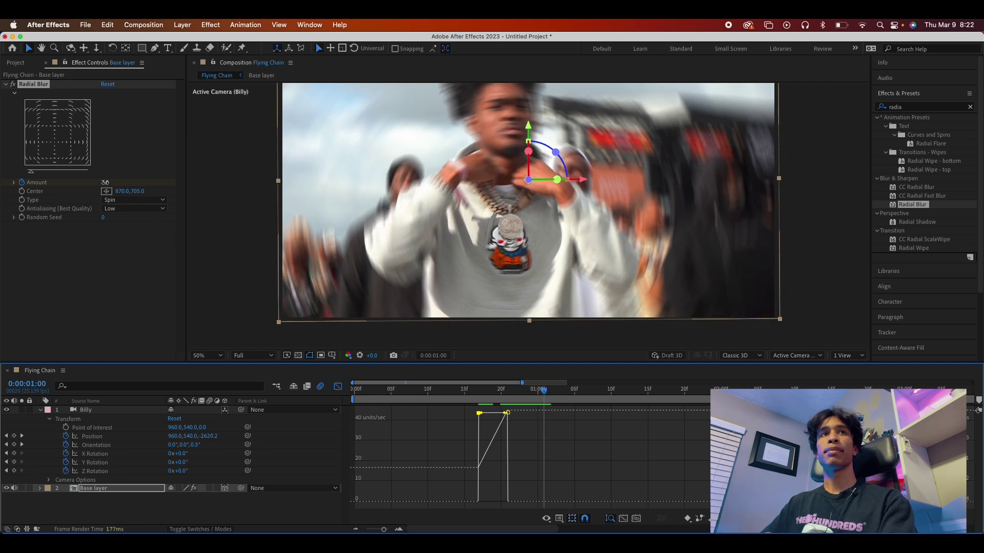
pyautogui.moveTo(106, 186); pyautogui.dragTo(77, 186)
# Step: Spread the outer blur Amount keyframes to 0:00:00:12 and 0:00:01:04, ease their speed curves, and preview the blur
pyautogui.moveTo(544, 393); pyautogui.dragTo(450, 410)
pyautogui.click(449, 413)
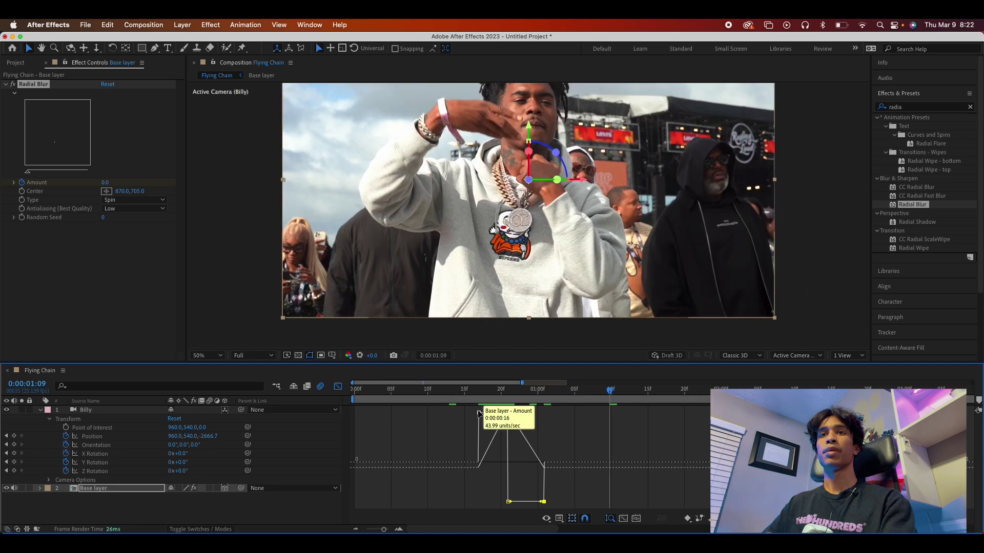
pyautogui.moveTo(544, 502); pyautogui.dragTo(573, 502)
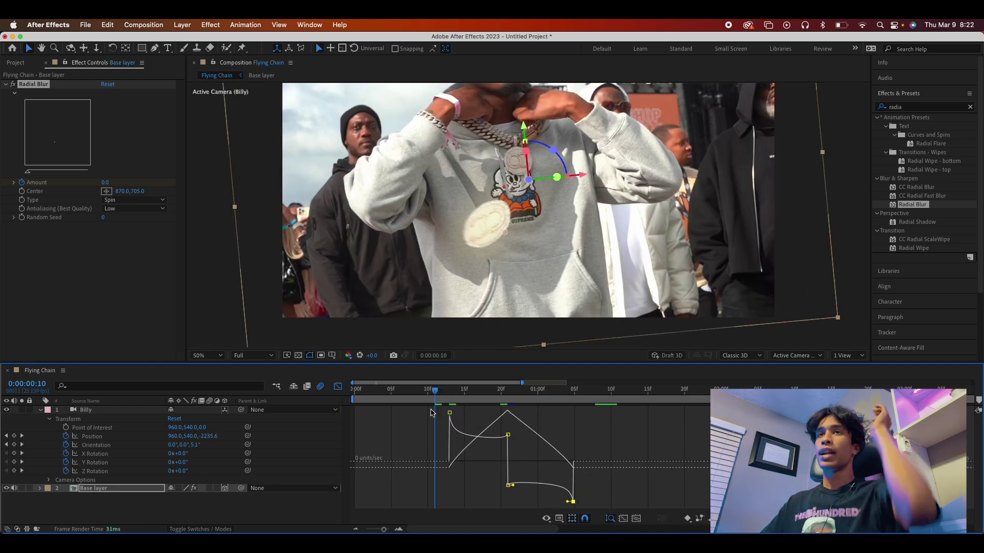
pyautogui.press('space')
pyautogui.press('space')
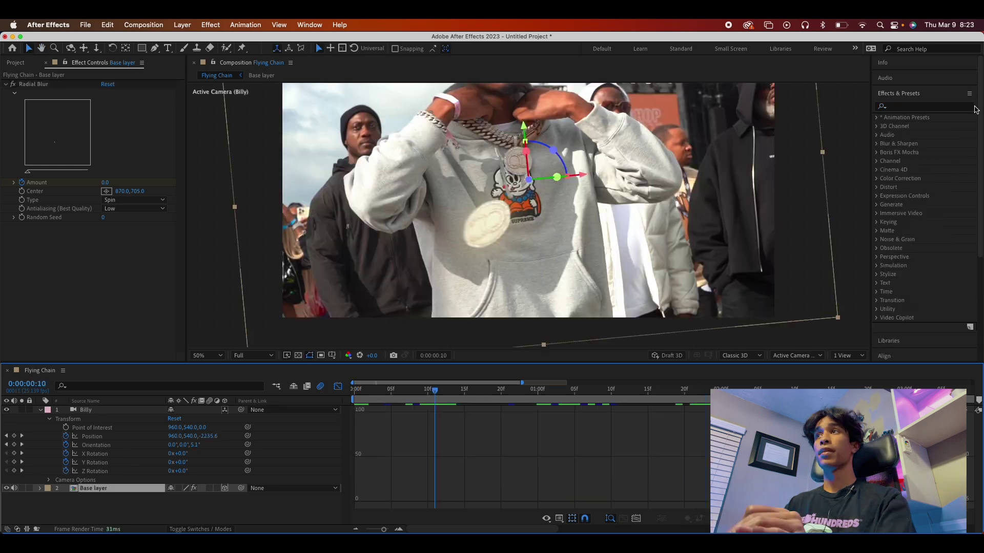
# Step: Find the Slider Control effect and apply it to Base layer
pyautogui.click(960, 107)
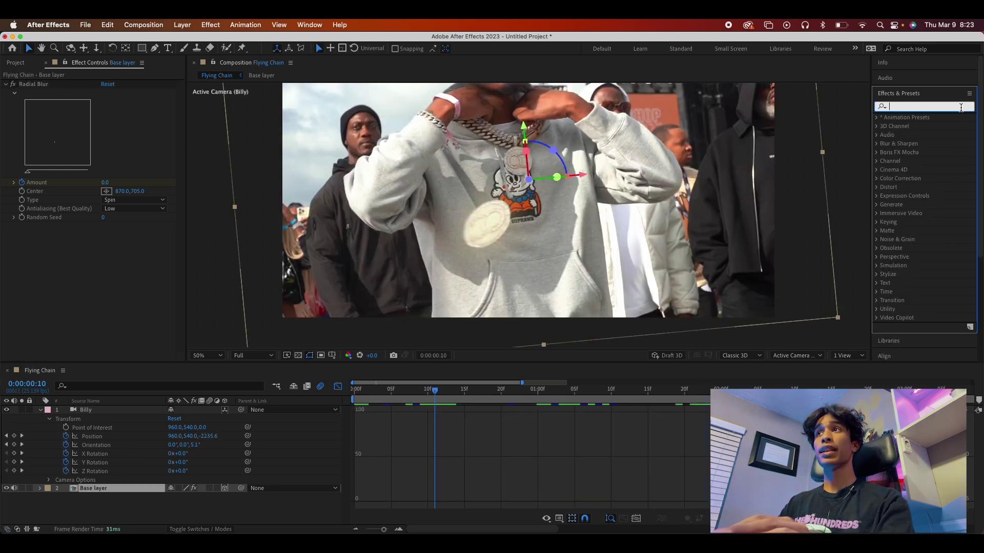
pyautogui.write('slide')
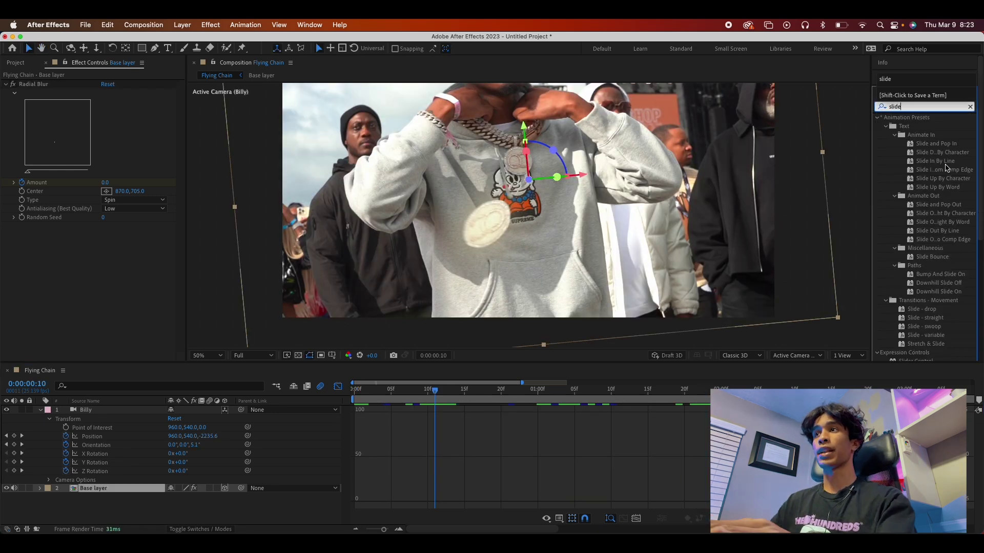
pyautogui.scroll(-5, 917, 179)
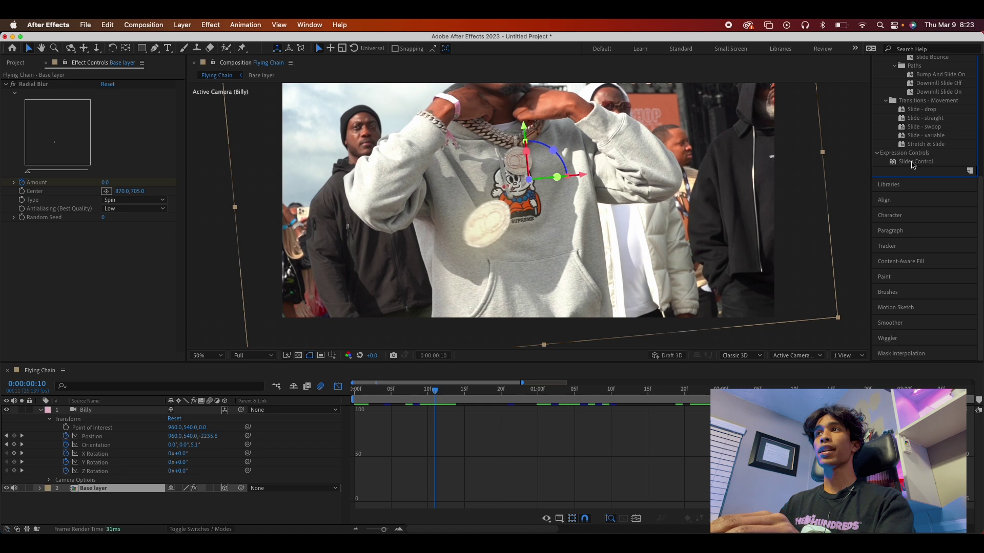
pyautogui.moveTo(912, 164); pyautogui.dragTo(218, 394)
pyautogui.moveTo(49, 499); pyautogui.dragTo(90, 489)
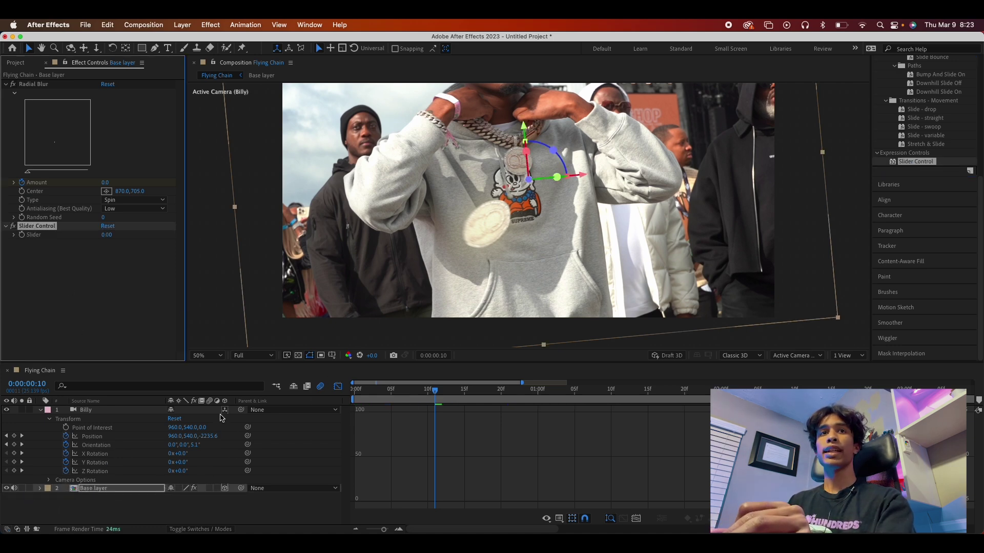
# Step: Give Base layer's Position the expression wiggle(10,effect("Slider Control")("Slider")), linking the wiggle amount to the slider
pyautogui.click(337, 386)
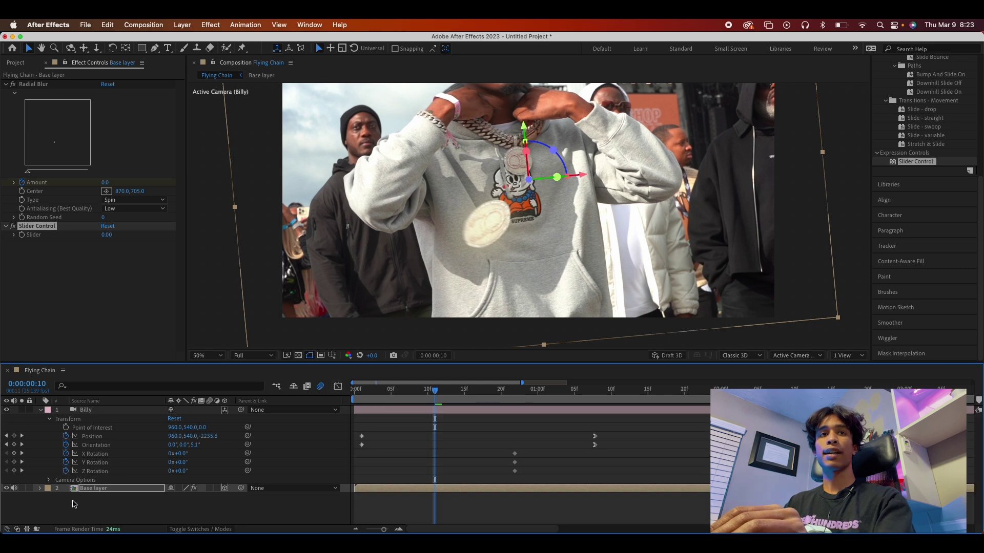
pyautogui.click(41, 488)
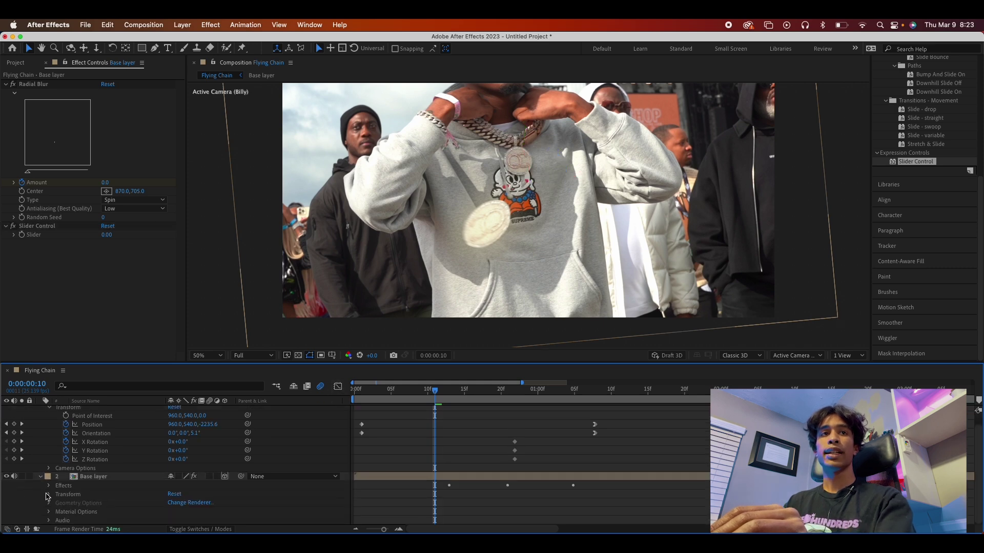
pyautogui.click(47, 495)
pyautogui.scroll(-2, 70, 500)
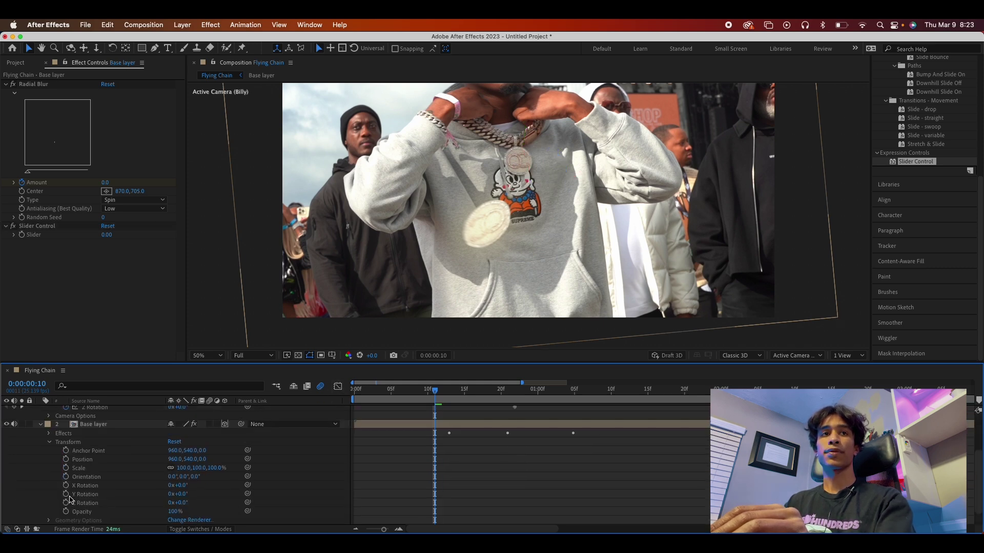
pyautogui.keyDown('alt'); pyautogui.click(66, 460); pyautogui.keyUp('alt')
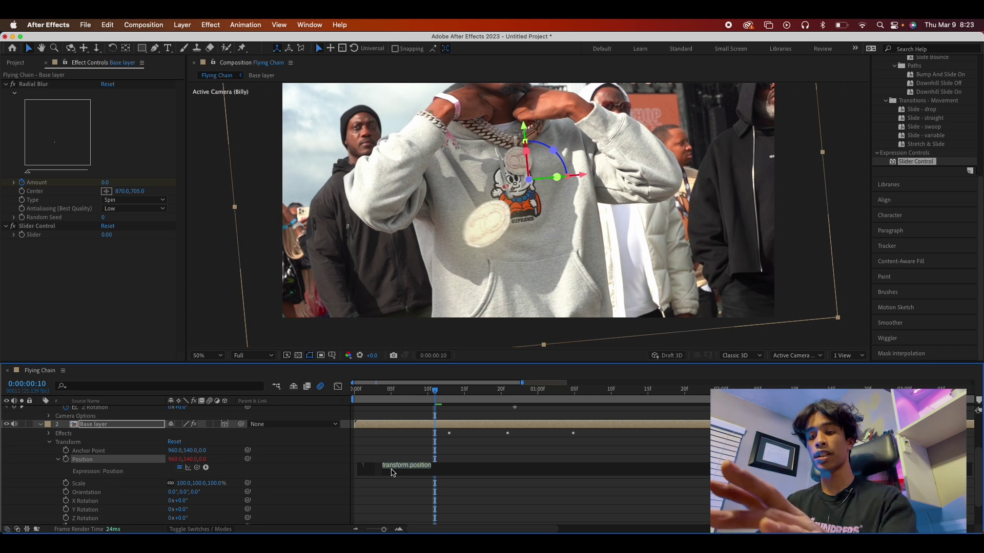
pyautogui.write('Wigg')
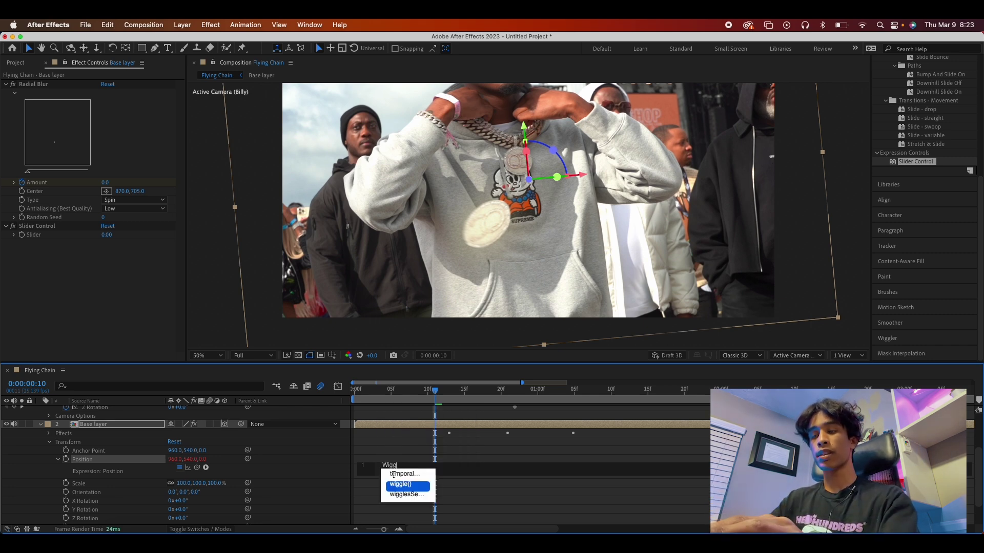
pyautogui.press('Return')
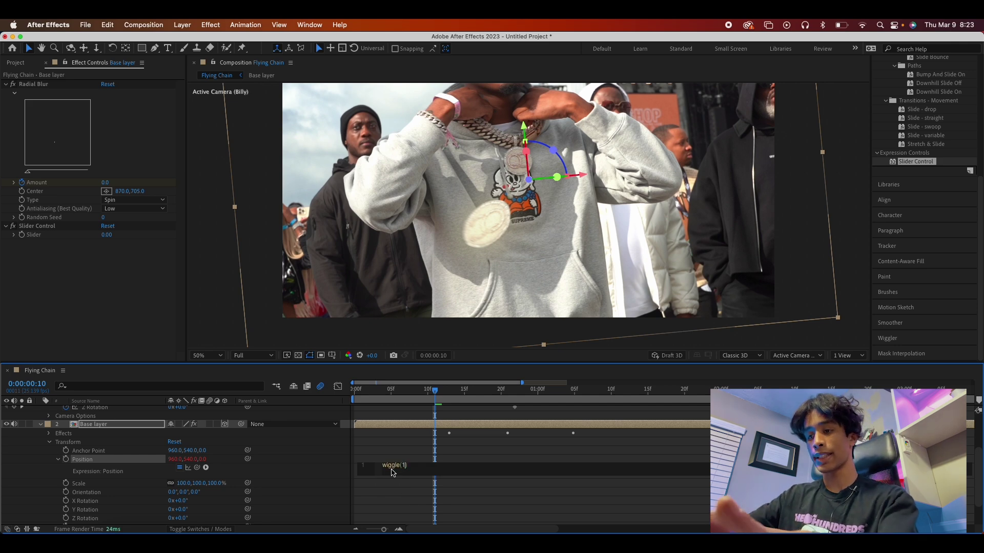
pyautogui.write('10,')
pyautogui.moveTo(247, 459); pyautogui.dragTo(34, 241)
pyautogui.moveTo(428, 391)
pyautogui.mouseDown()
pyautogui.moveTo(353, 398)
pyautogui.moveTo(373, 406)
pyautogui.moveTo(444, 392)
pyautogui.moveTo(434, 392)
pyautogui.mouseUp()
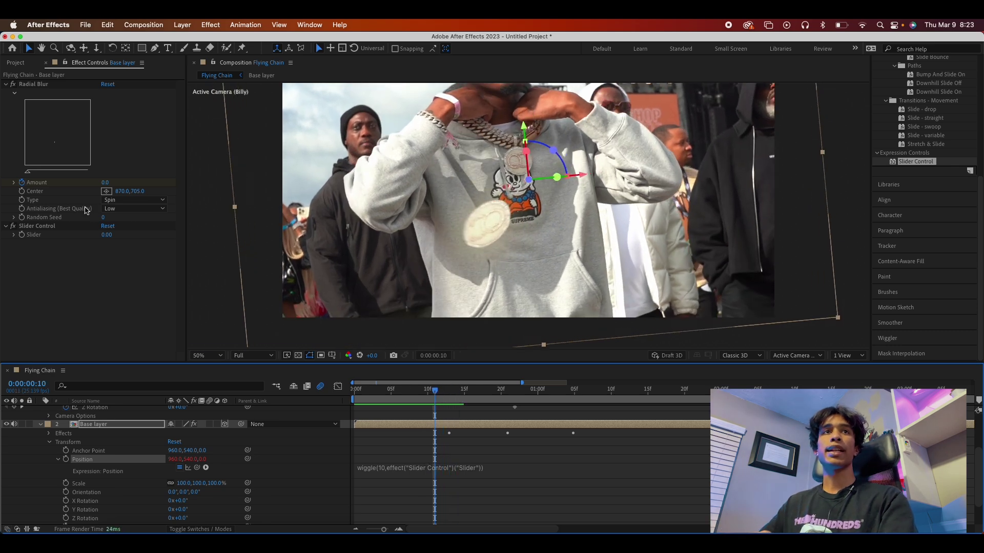
# Step: Preview the shake with the slider at 22, and keyframe the slider at 31 on 0:00:00:19
pyautogui.moveTo(106, 236); pyautogui.dragTo(121, 236)
pyautogui.press('space')
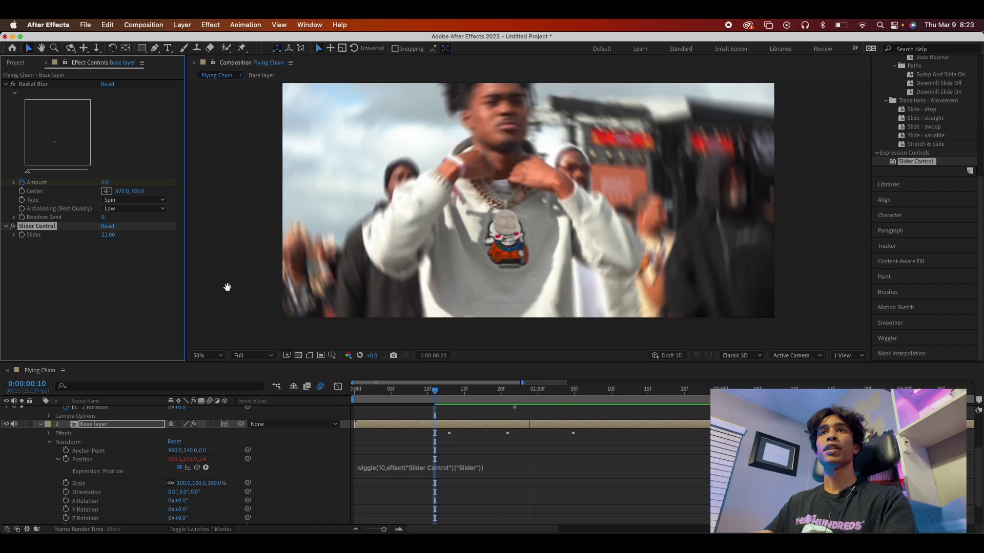
pyautogui.press('space')
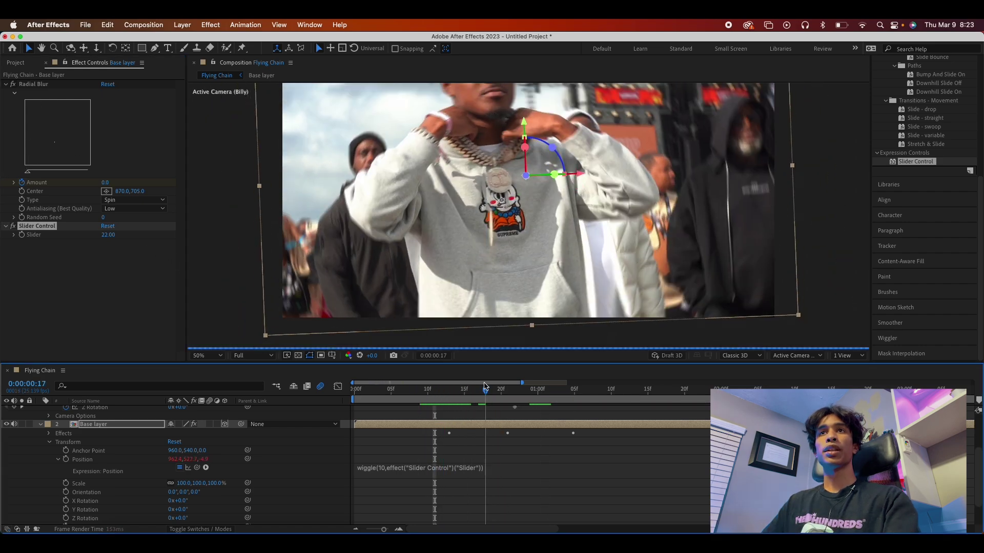
pyautogui.press('space')
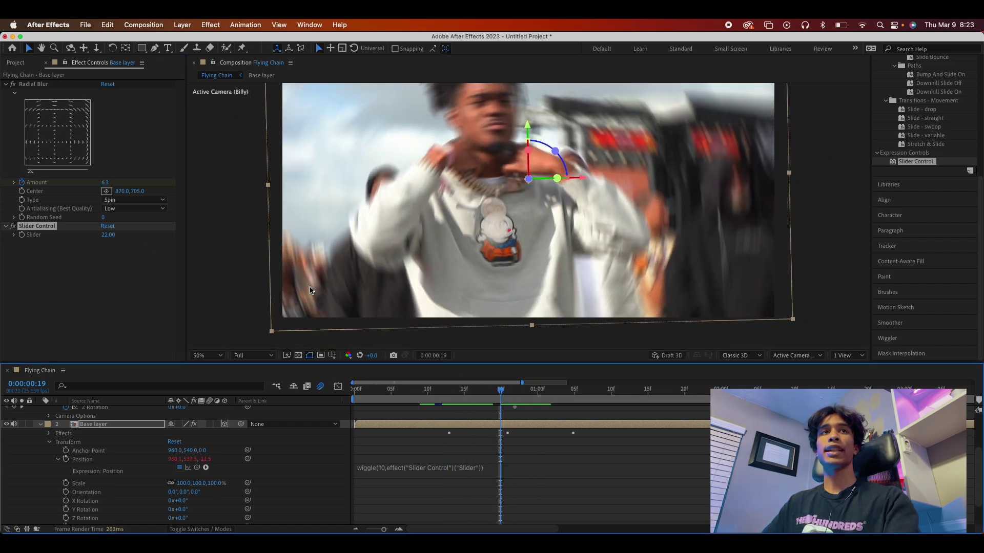
pyautogui.moveTo(113, 238); pyautogui.dragTo(118, 238)
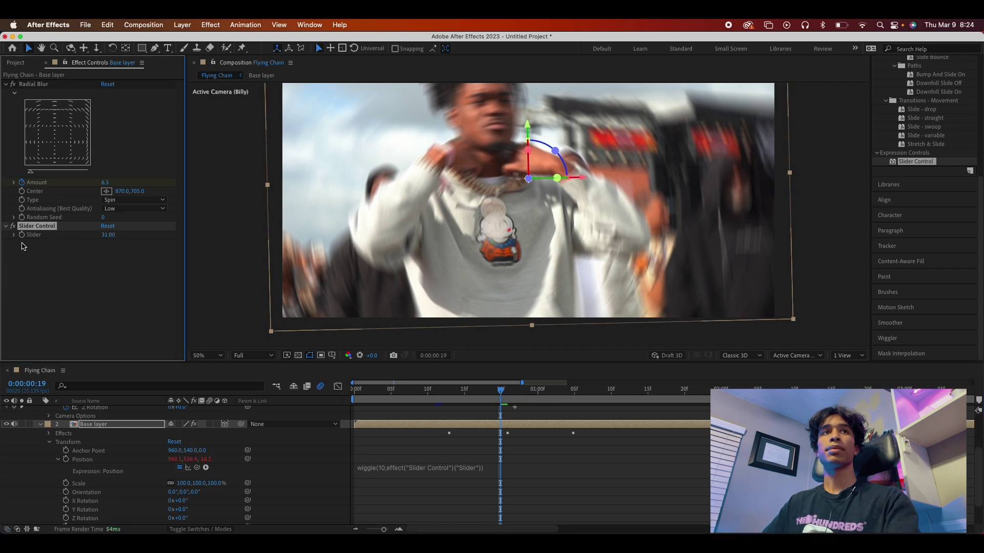
# Step: Keyframe the Slider Control at 0 on 0:00:00:12 and 0:00:01:04, and preview the shake from the start
pyautogui.moveTo(501, 393); pyautogui.dragTo(450, 393)
pyautogui.click(110, 235)
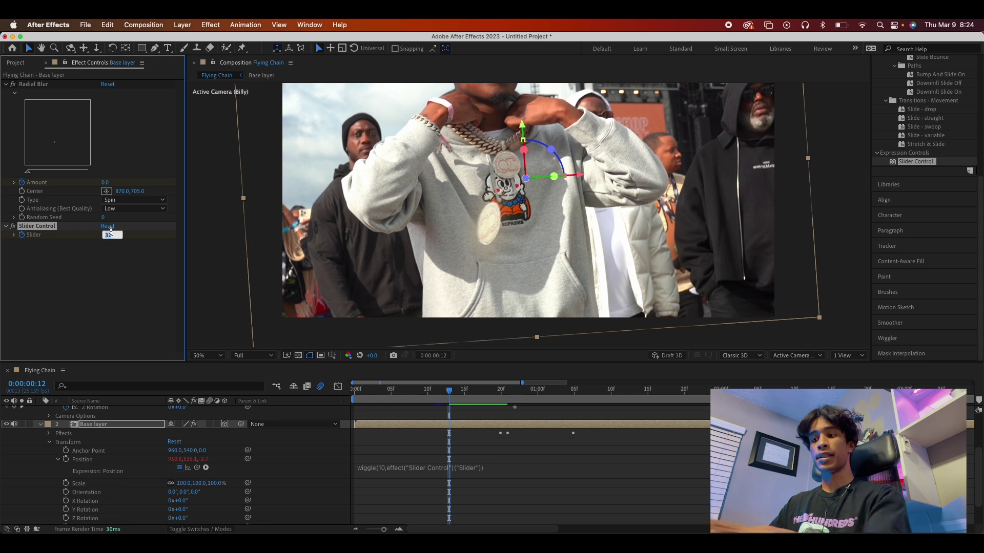
pyautogui.write('0')
pyautogui.press('Return')
pyautogui.moveTo(489, 393); pyautogui.dragTo(573, 394)
pyautogui.click(105, 234)
pyautogui.write('0')
pyautogui.press('Return')
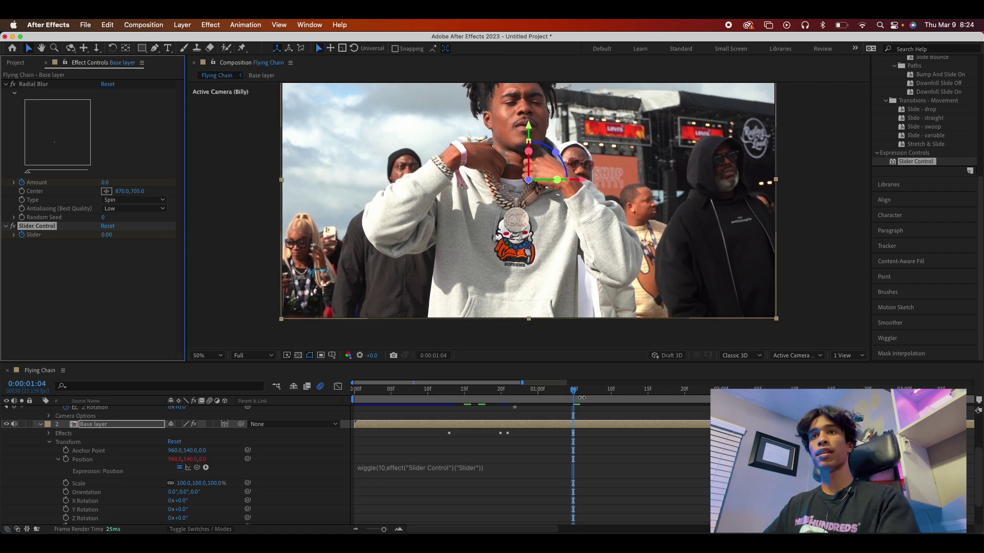
pyautogui.press('space')
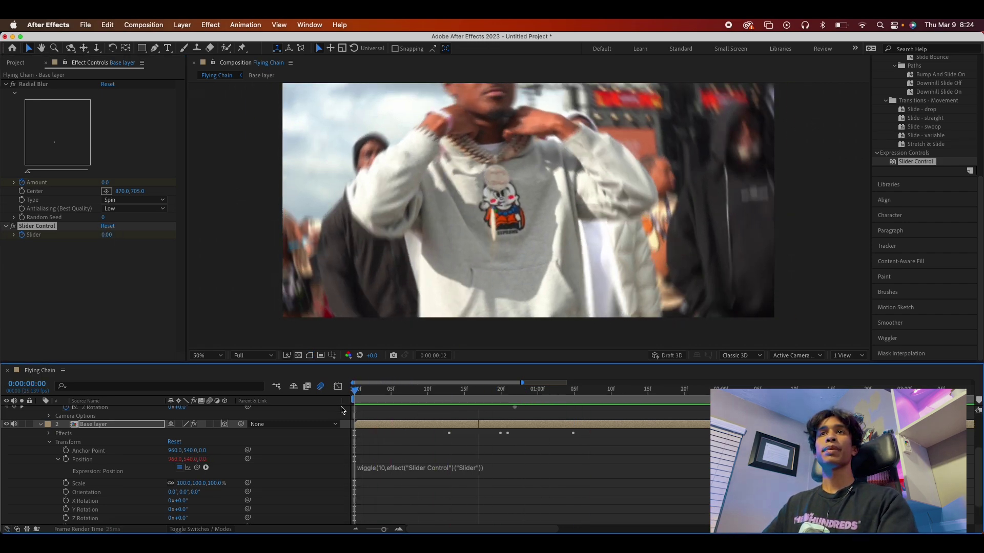
pyautogui.press('space')
pyautogui.press('space')
pyautogui.press('space')
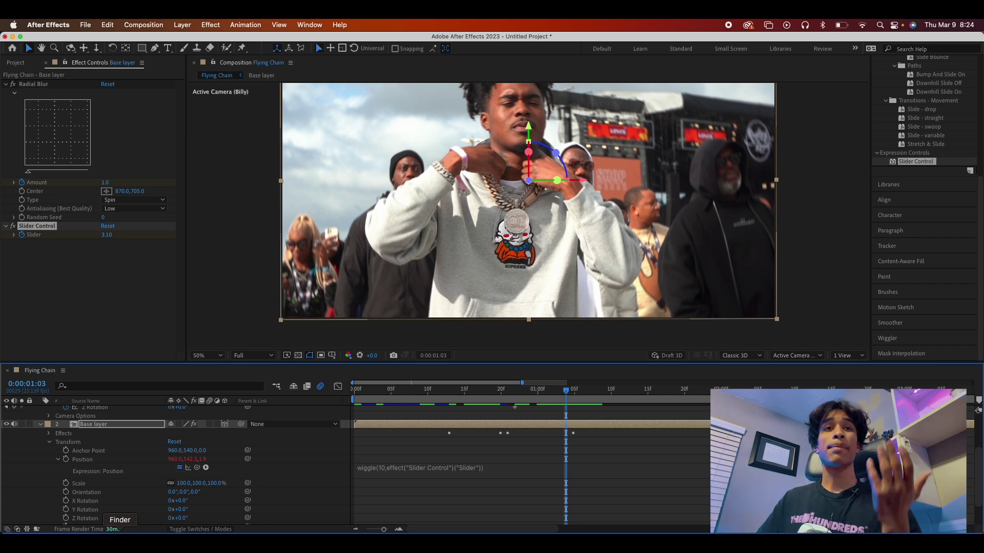
# Step: Bring Electric Sparks Pack 18 01.mov from Finder in as the top layer, scale it to 32.1%, and show its Transform properties
pyautogui.click(120, 540)
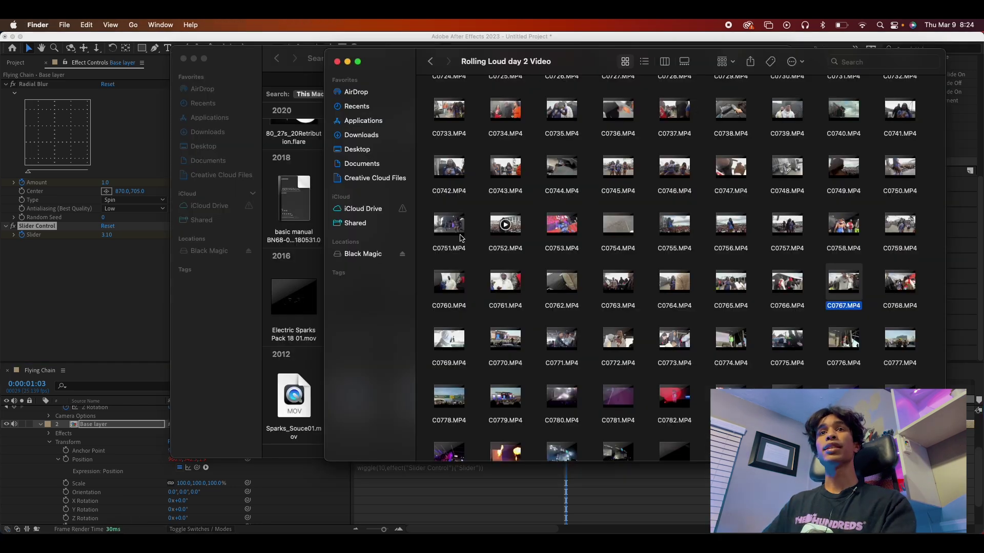
pyautogui.click(303, 275)
pyautogui.moveTo(310, 297); pyautogui.dragTo(129, 413)
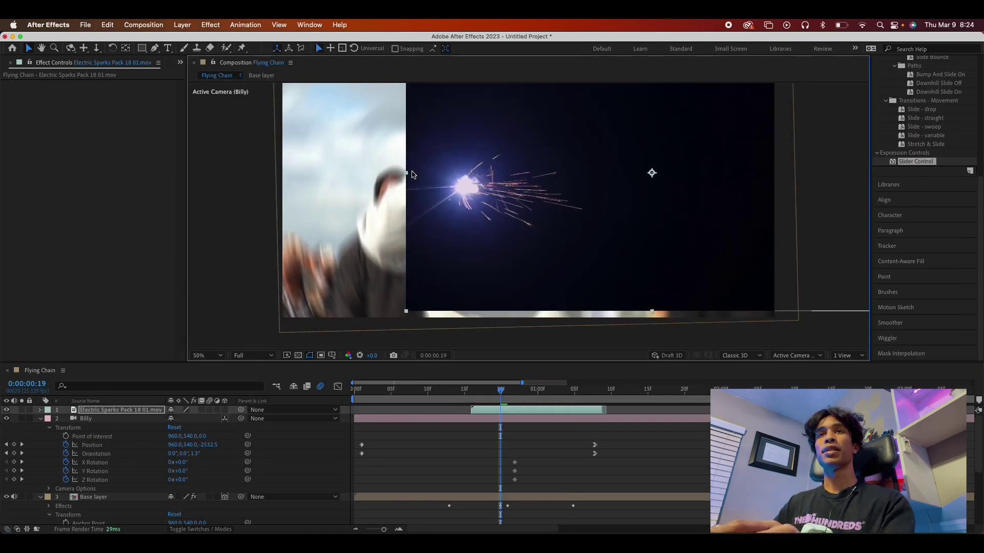
pyautogui.moveTo(409, 173); pyautogui.dragTo(574, 175)
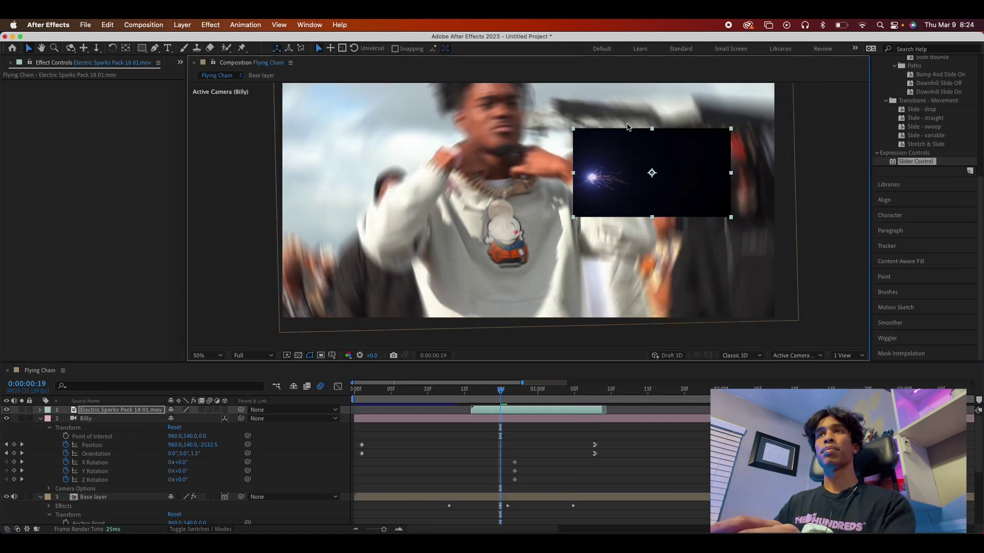
pyautogui.click(49, 419)
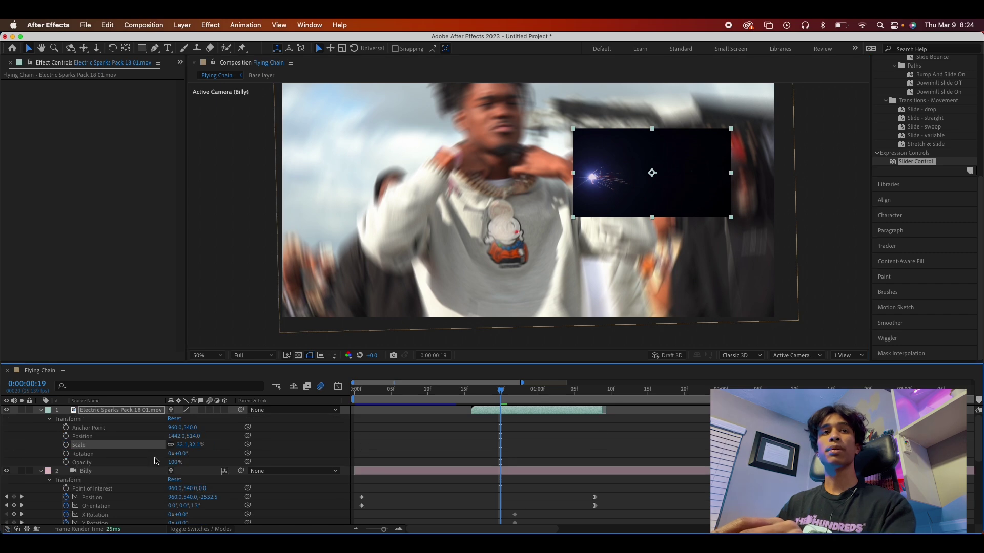
# Step: Rotate the sparks layer to 87° and move it over the pendant at Position 872, 894
pyautogui.moveTo(183, 456); pyautogui.dragTo(227, 456)
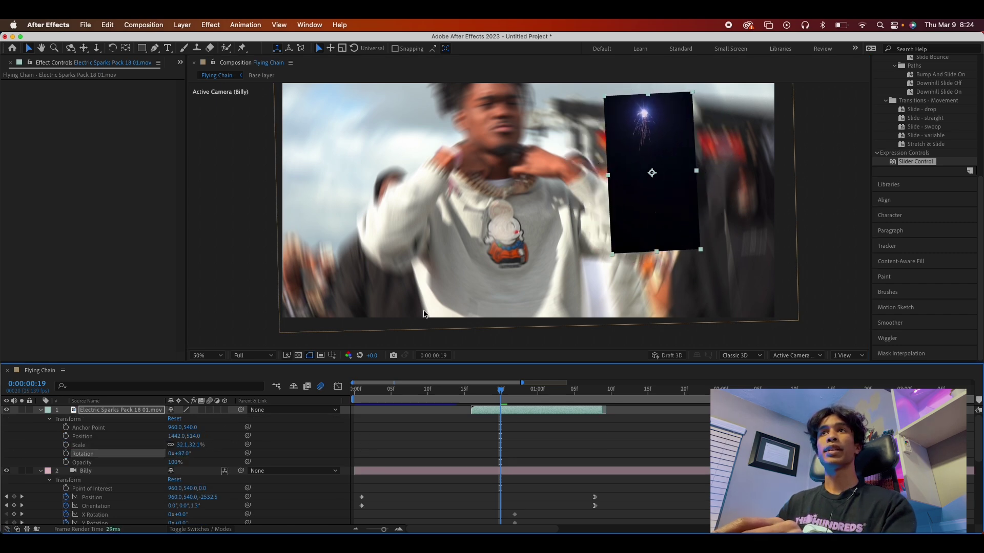
pyautogui.moveTo(630, 233); pyautogui.dragTo(516, 316)
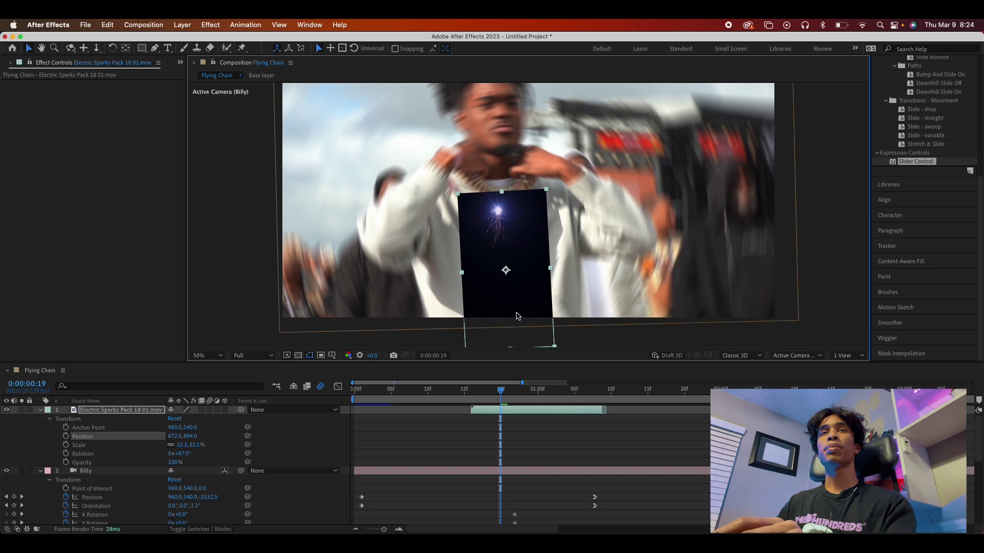
# Step: Set the sparks layer's blending mode to Add
pyautogui.click(187, 24)
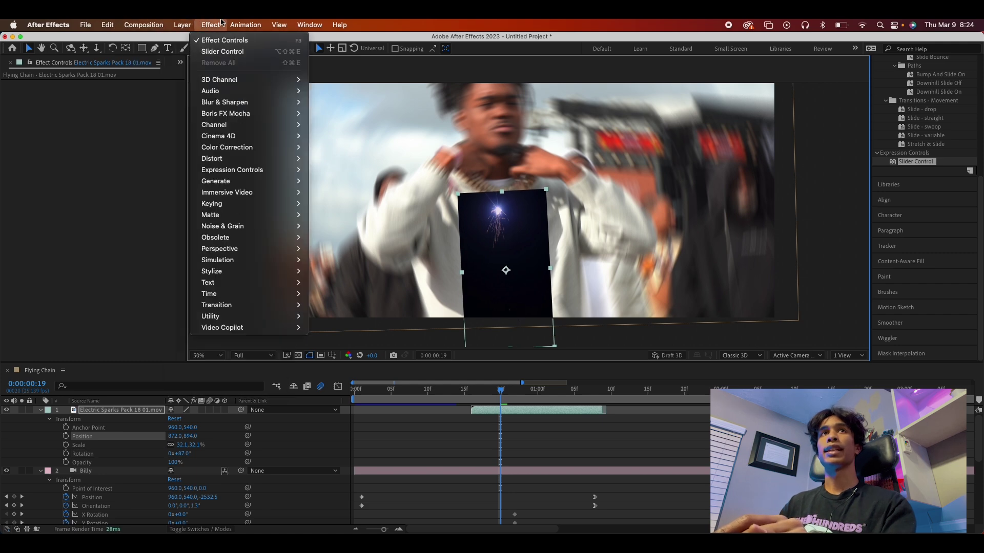
pyautogui.moveTo(215, 249)
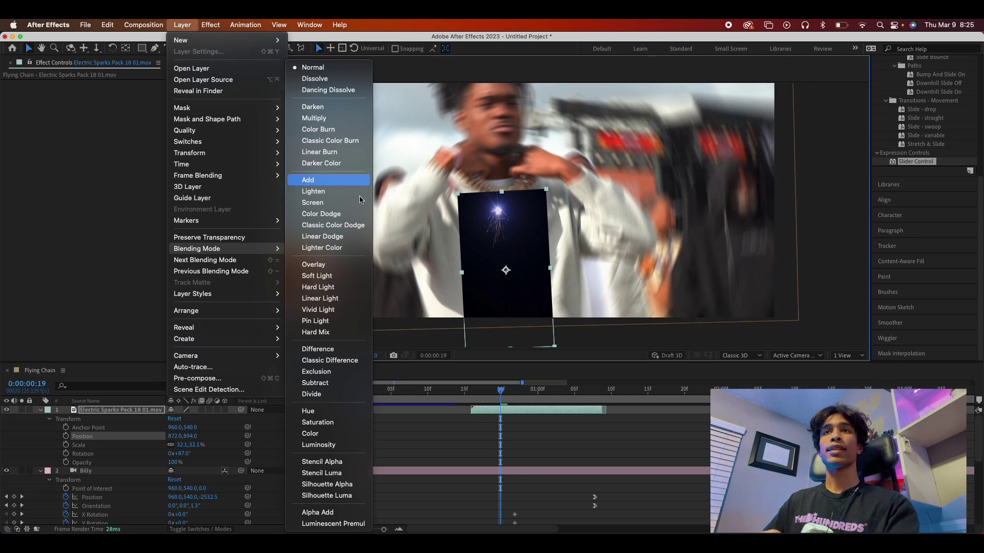
pyautogui.click(316, 180)
# Step: Draw a rounded Pen mask on the sparks layer around the chest emblem and feather it by 201 pixels
pyautogui.click(155, 48)
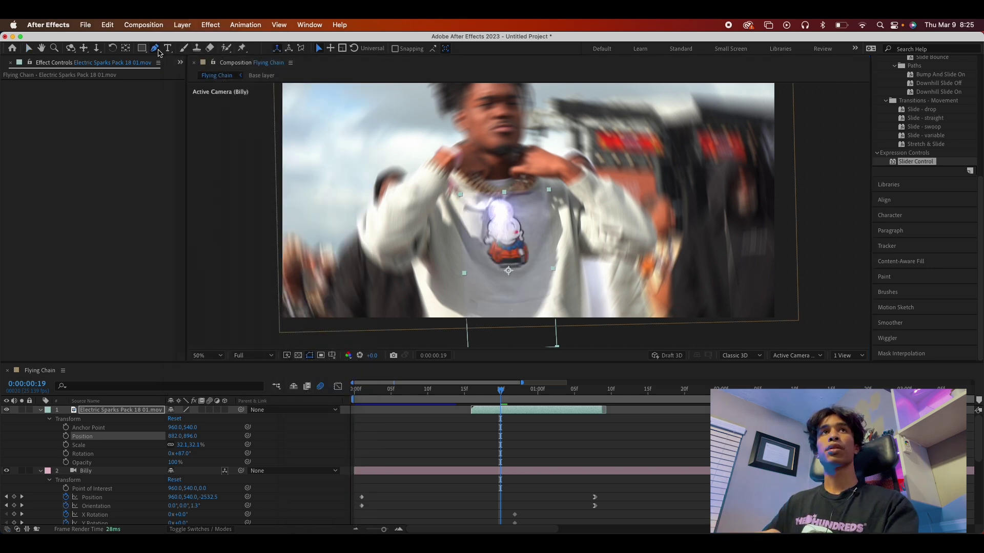
pyautogui.click(471, 260)
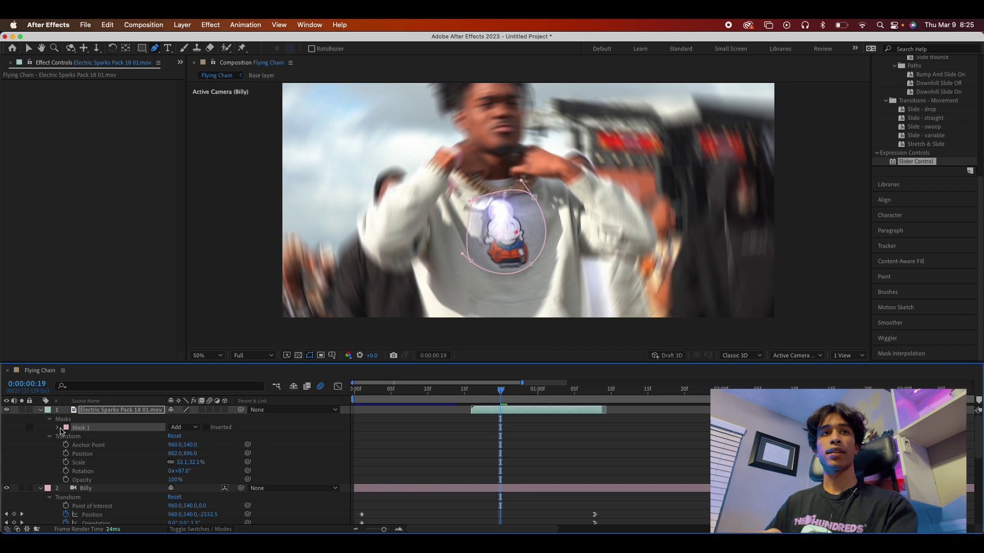
pyautogui.click(59, 428)
pyautogui.moveTo(192, 445); pyautogui.dragTo(269, 441)
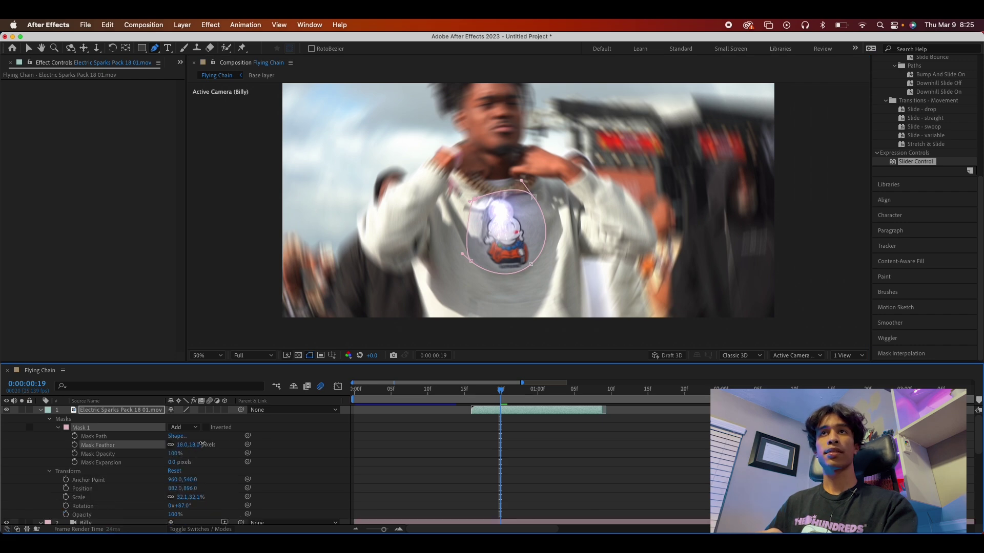
pyautogui.click(519, 455)
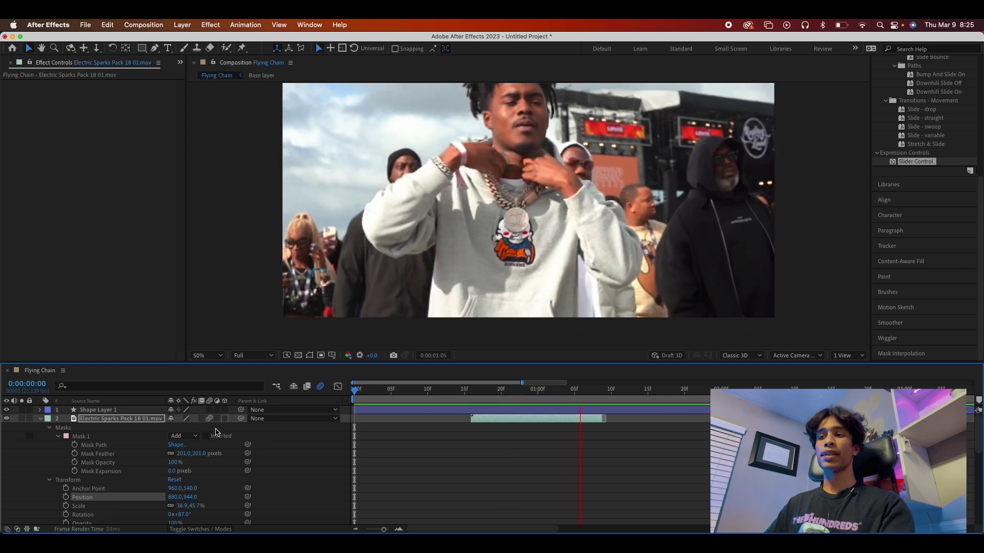
# Step: Play and scrub through the composition from the start to check the sparks, blur and shake as the pendant lands
pyautogui.press('space')
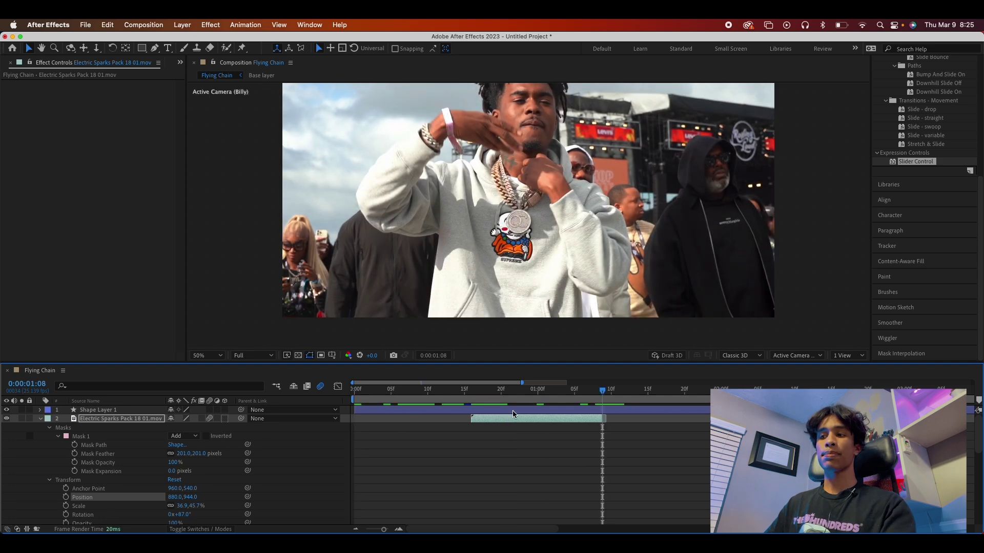
pyautogui.click(576, 398)
pyautogui.press('space')
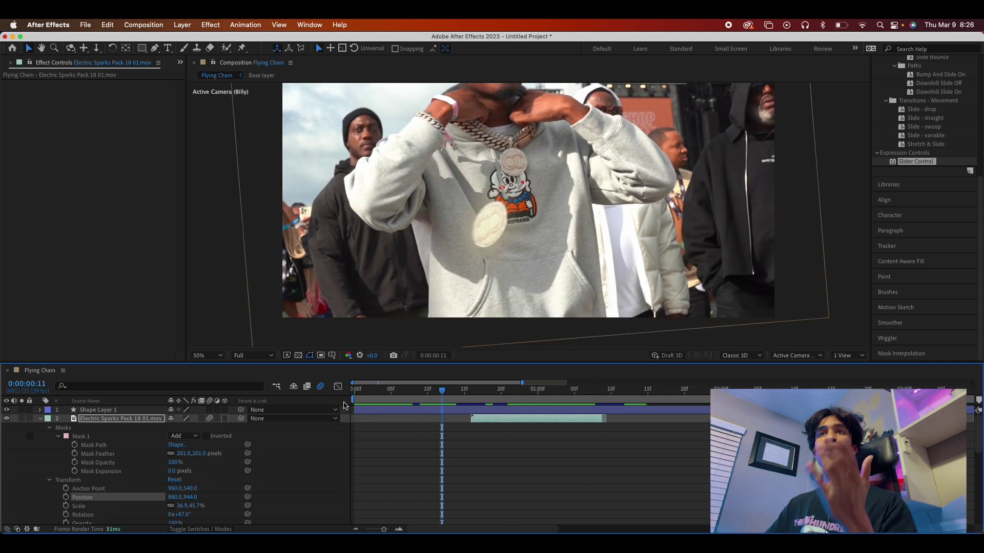
pyautogui.moveTo(444, 392)
pyautogui.mouseDown()
pyautogui.moveTo(422, 392)
pyautogui.moveTo(472, 385)
pyautogui.moveTo(427, 388)
pyautogui.mouseUp()
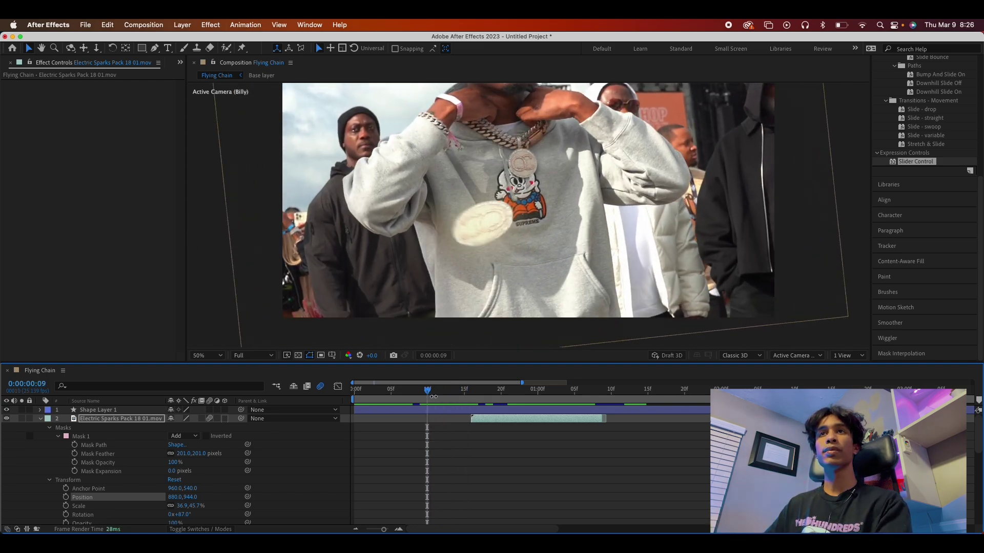
pyautogui.press('space')
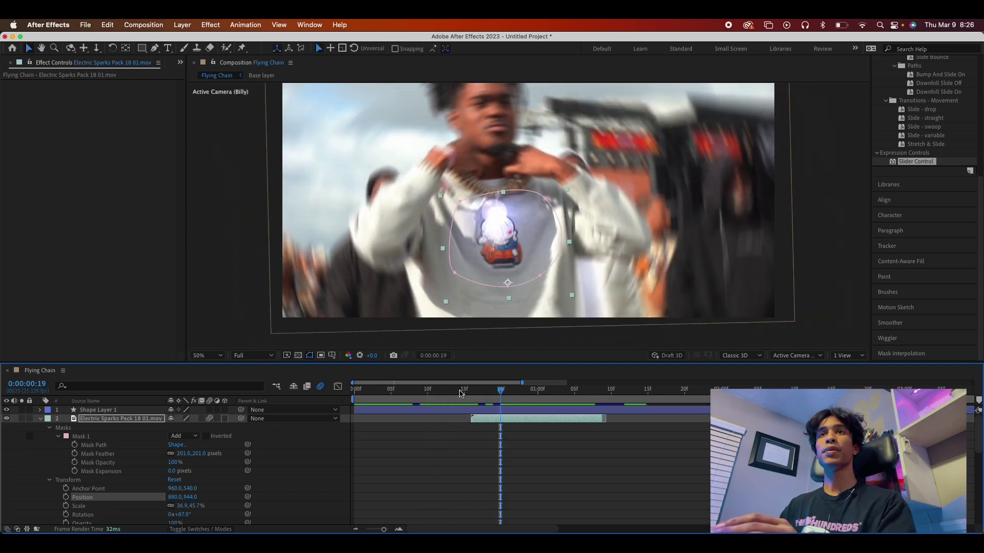
pyautogui.moveTo(486, 392); pyautogui.dragTo(342, 410)
pyautogui.press('space')
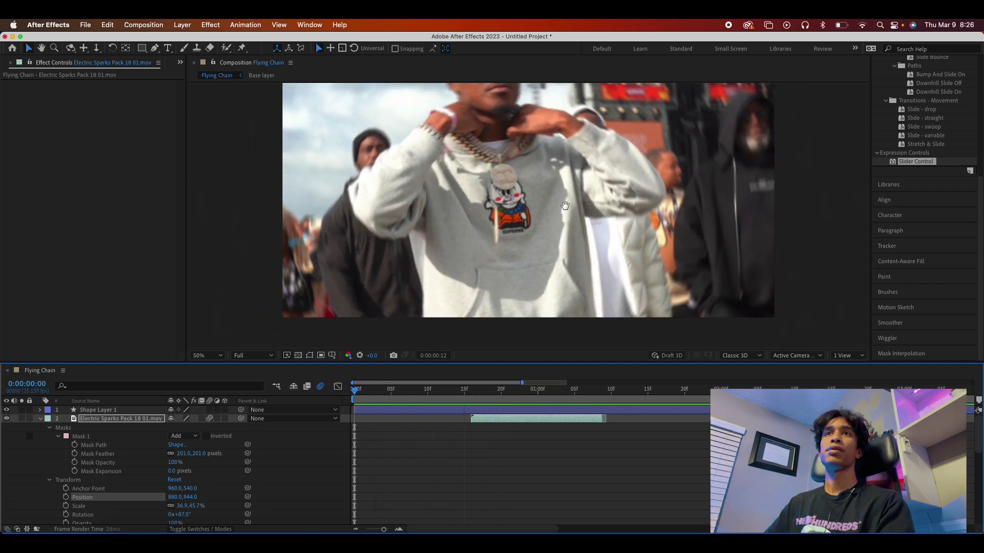